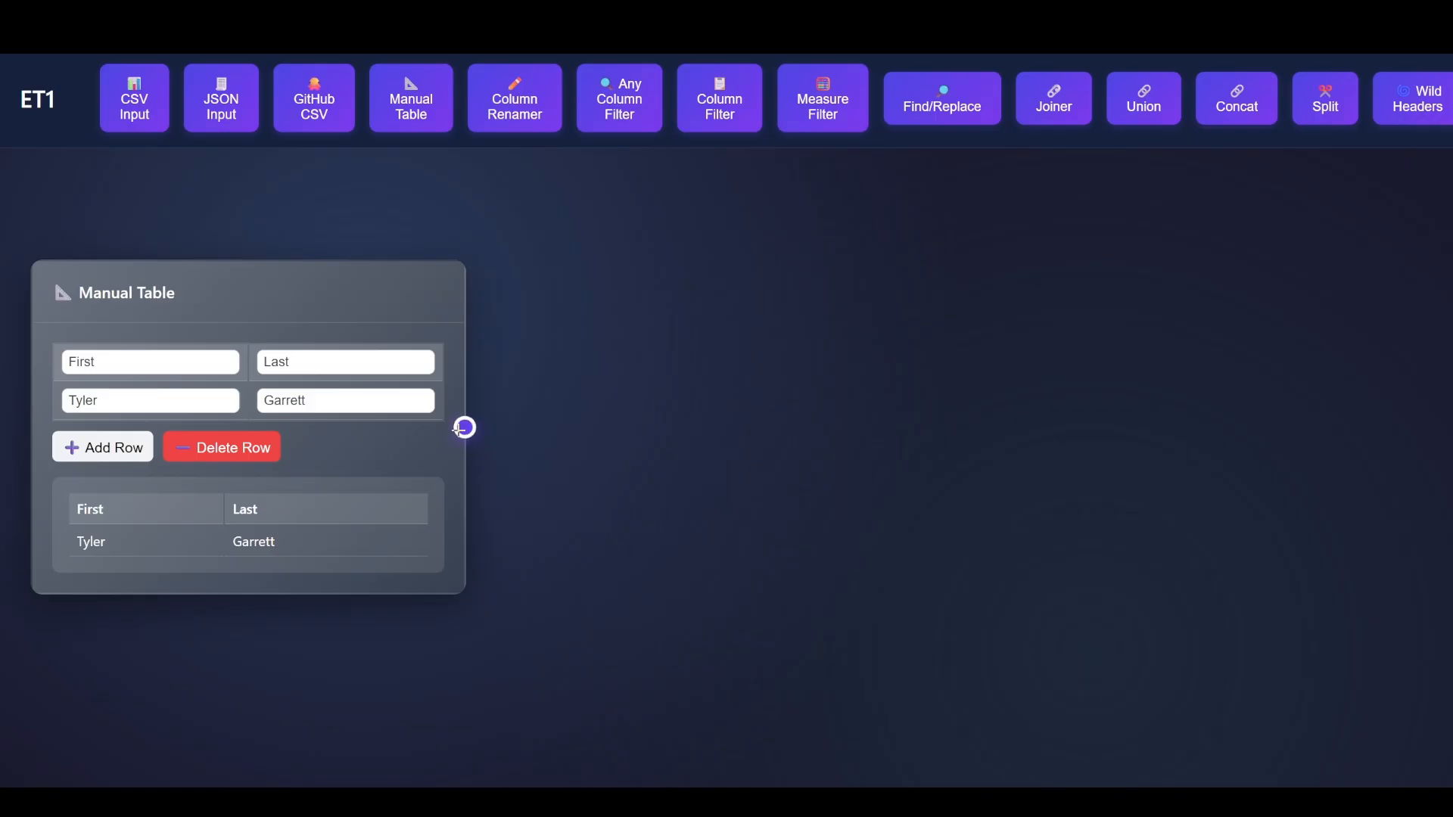
Add a Union node fed by the Manual Table and reduce it to its table-only view
left_click_drag(464, 428, 549, 374)
left_click_drag(593, 327, 675, 255)
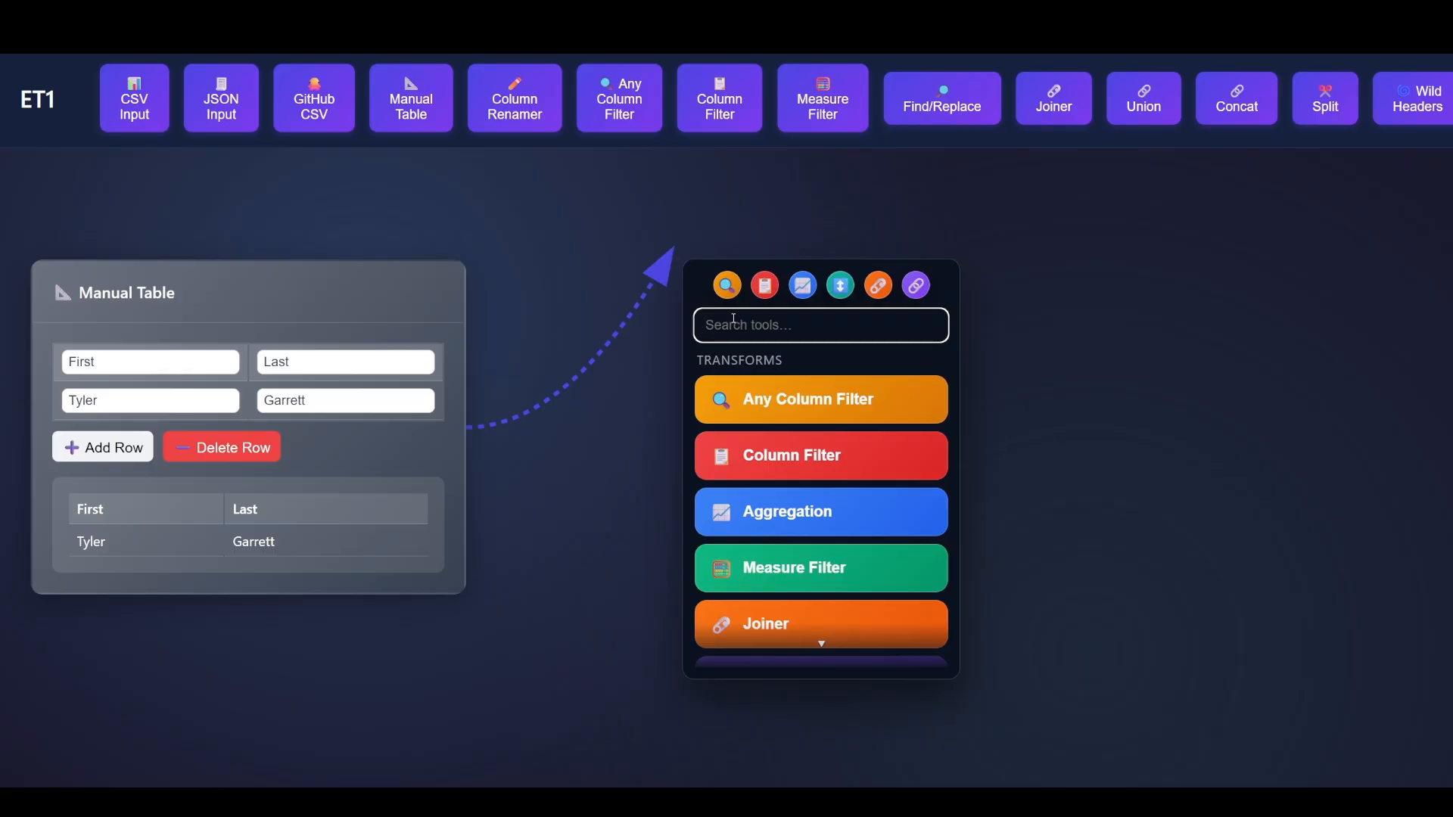
scroll(772, 514, "down", 3)
left_click(771, 517)
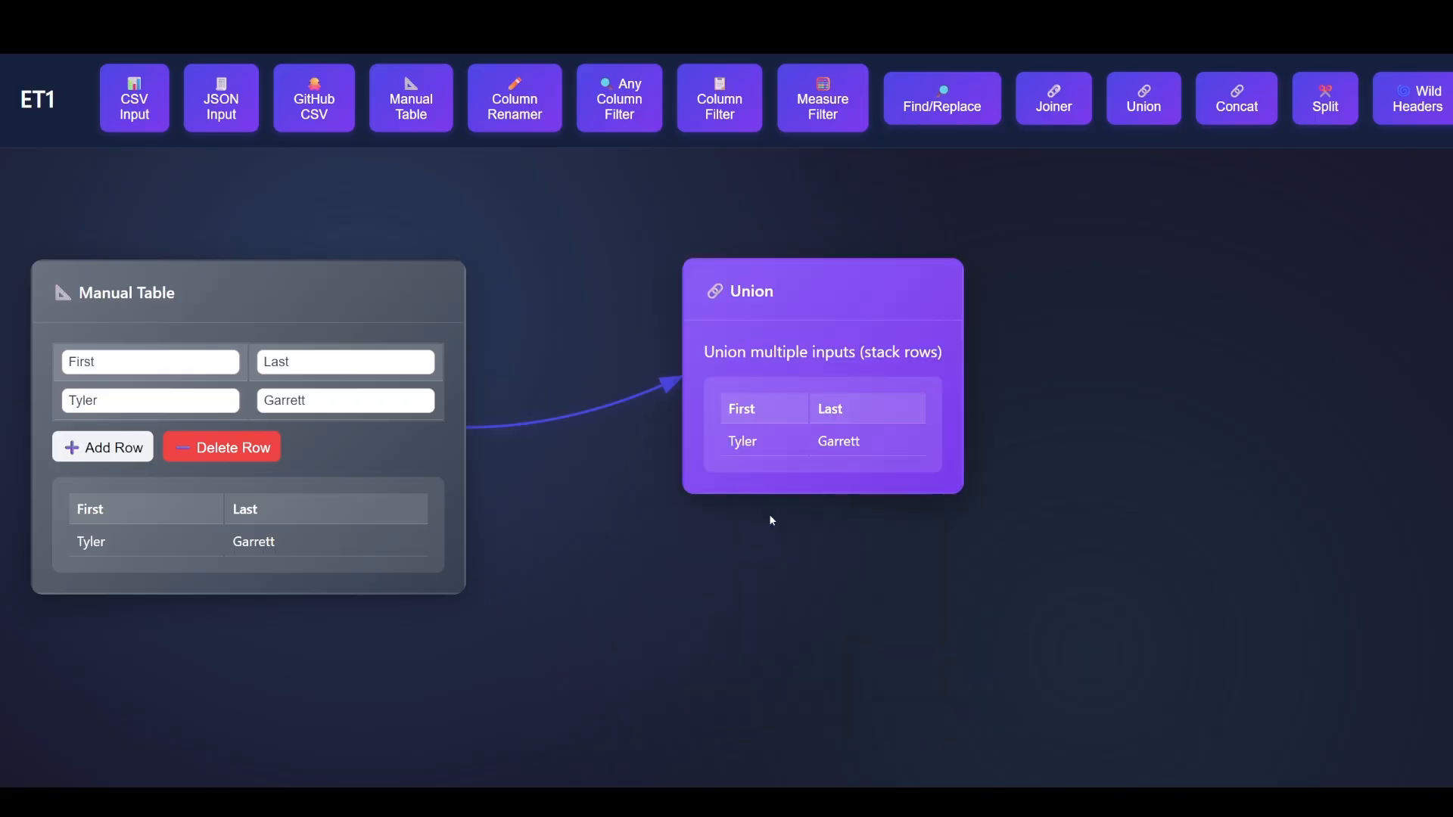
double_click(769, 437)
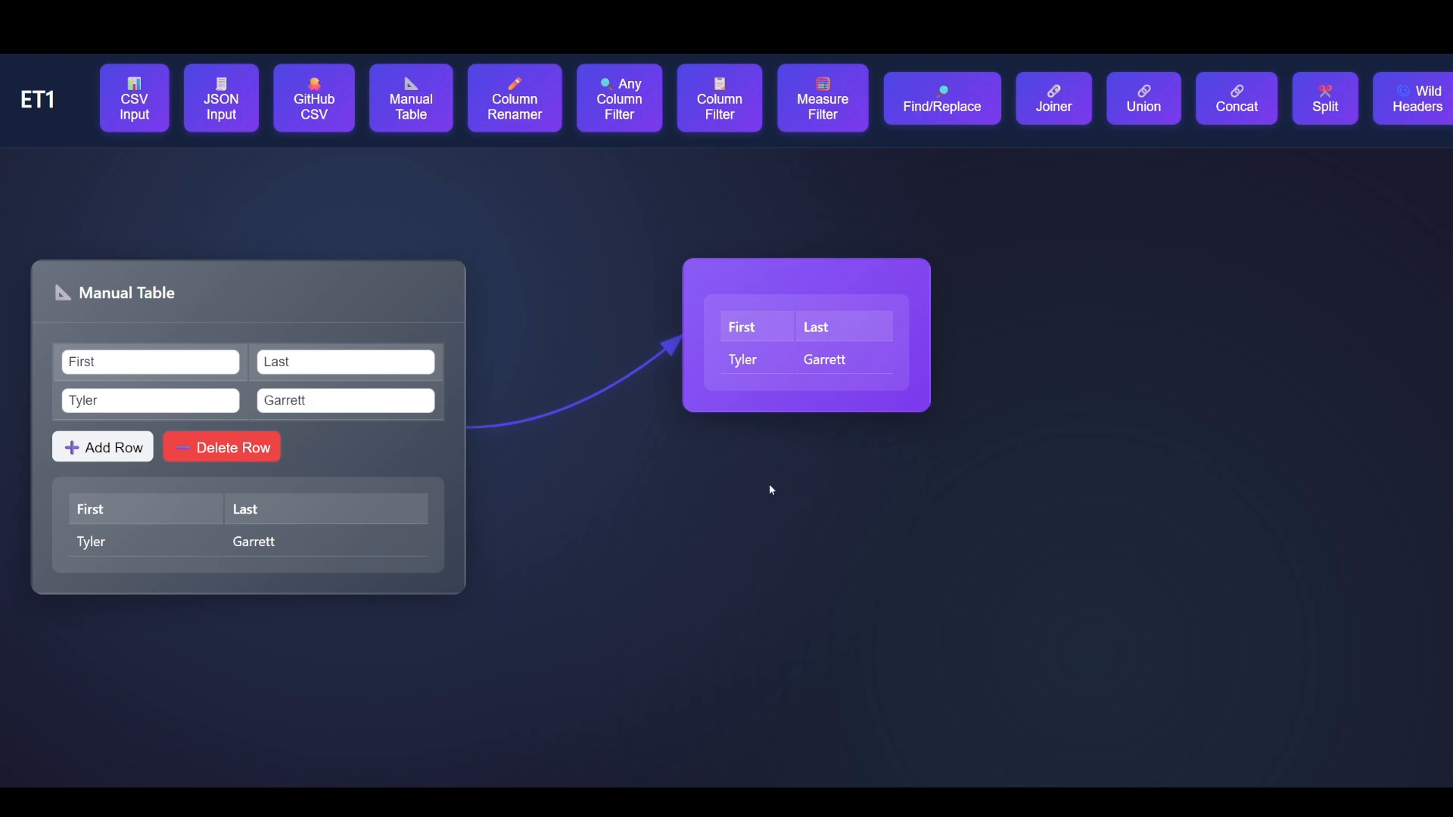
Add a second Union fed by the Manual Table and a third Union fed by the first one
left_click_drag(467, 428, 681, 437)
left_click(916, 481)
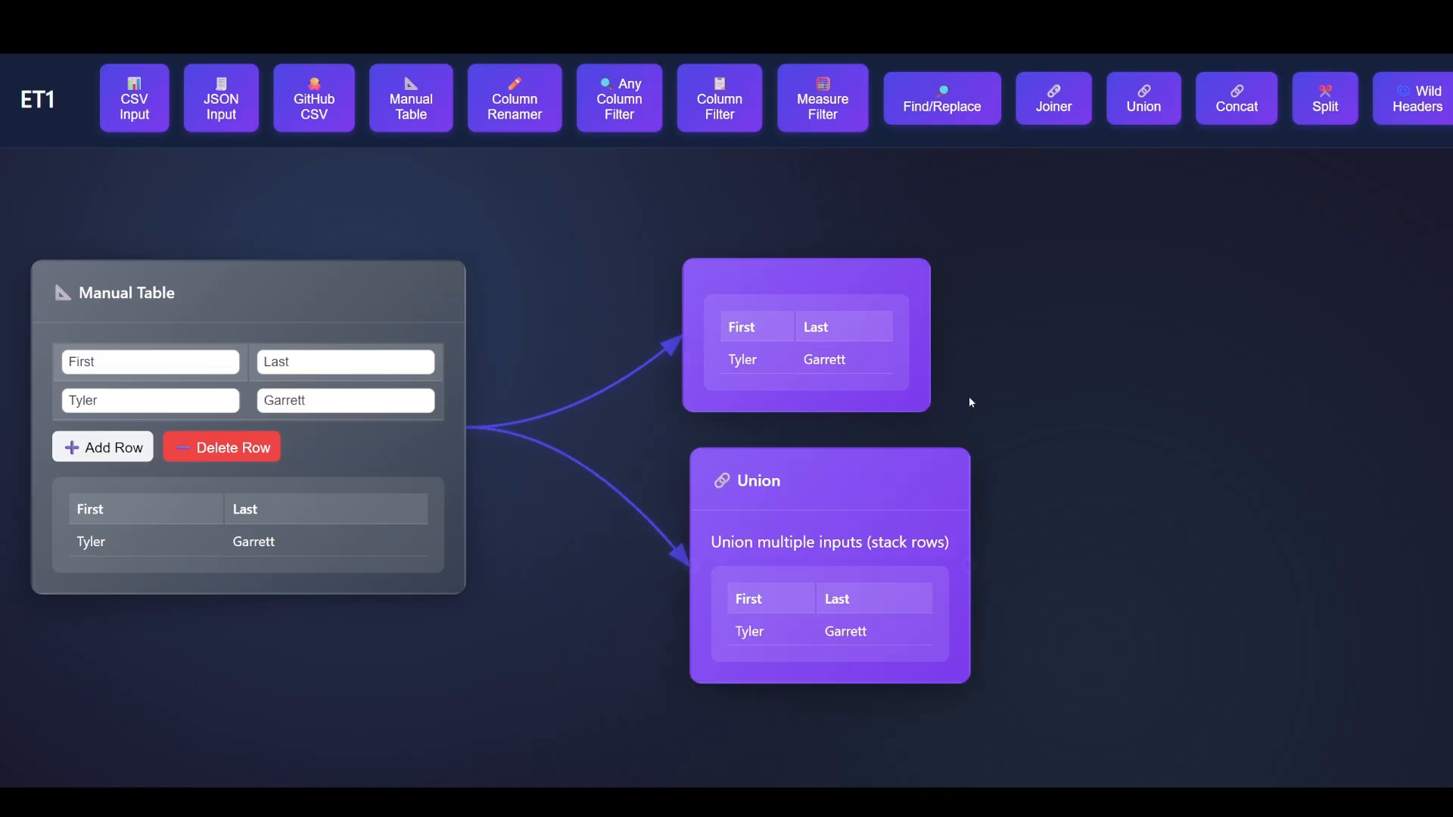
left_click_drag(931, 338, 984, 304)
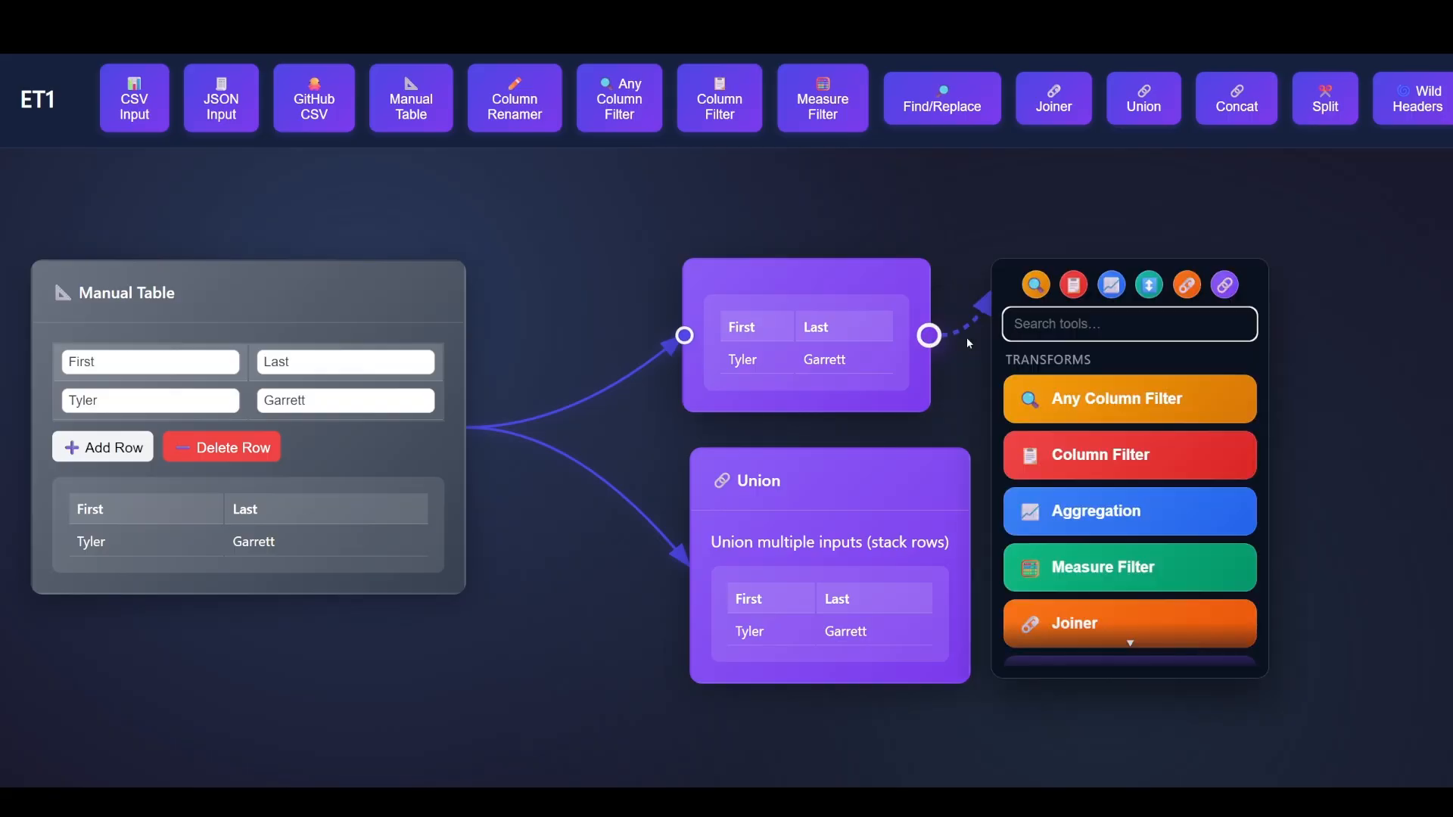
left_click(1224, 284)
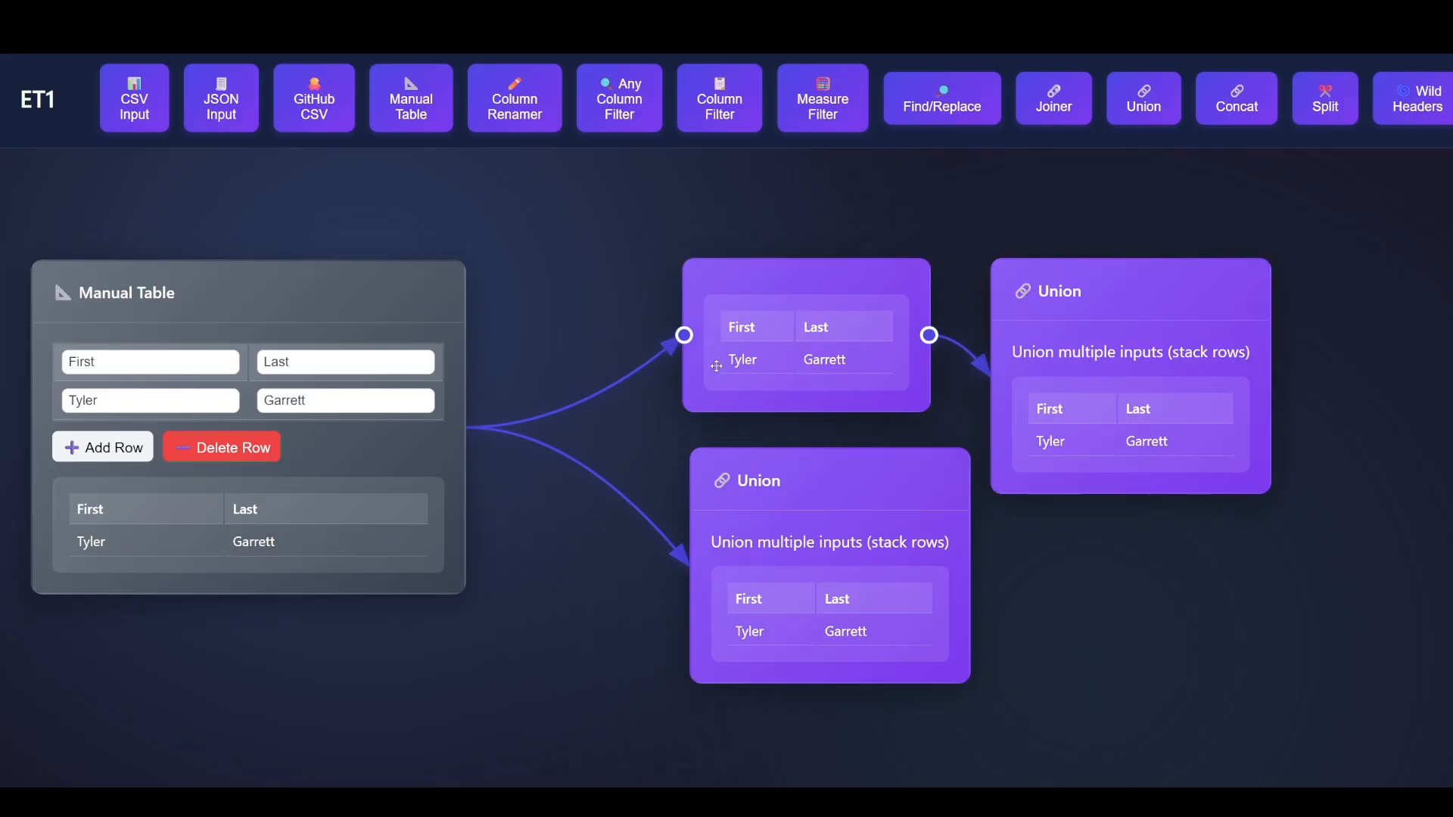
Collapse the two Unions fed by the Manual Table to icons, stacked one above the other close to the table
double_click(813, 342)
left_click(824, 295)
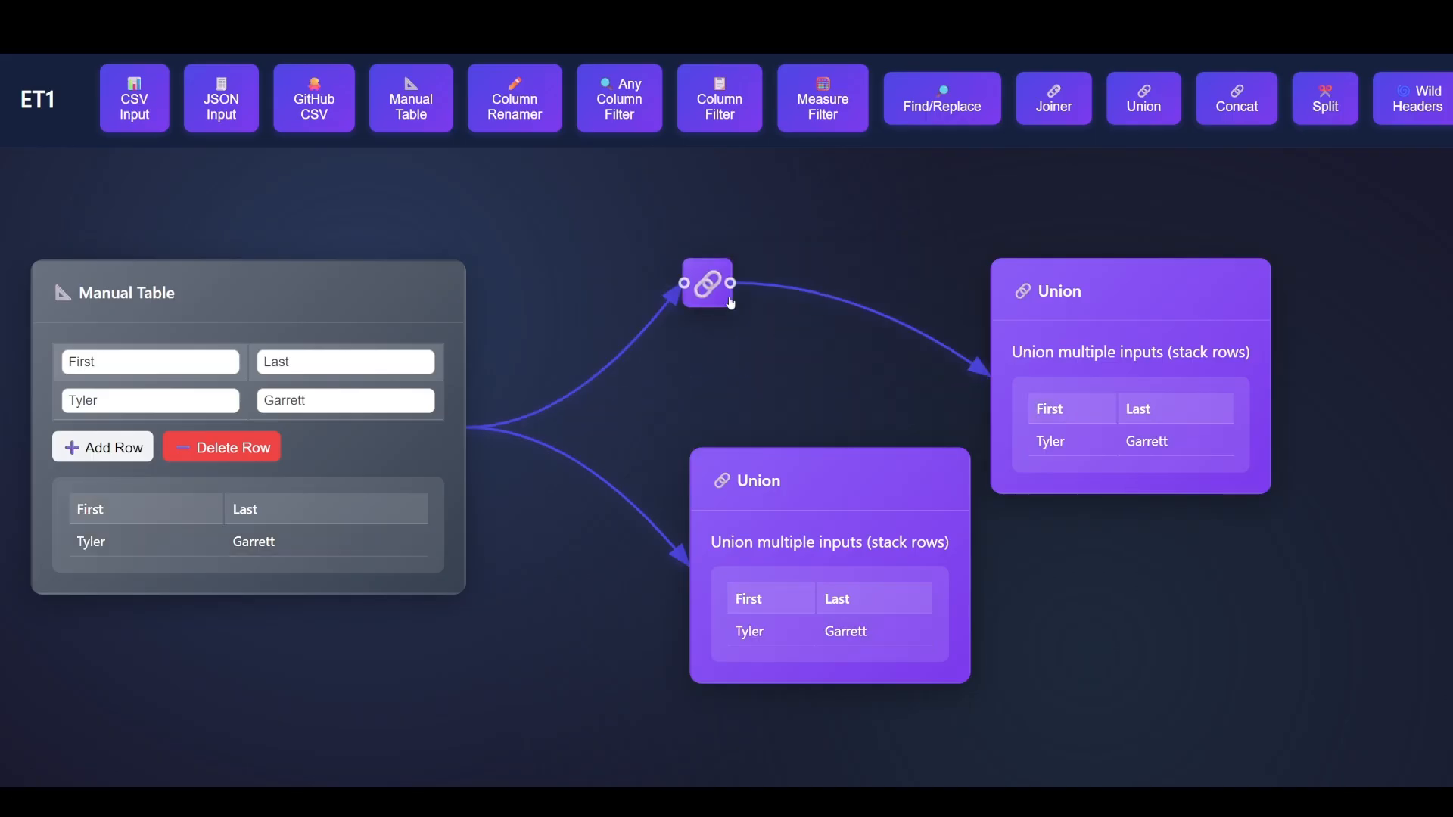
double_click(684, 302)
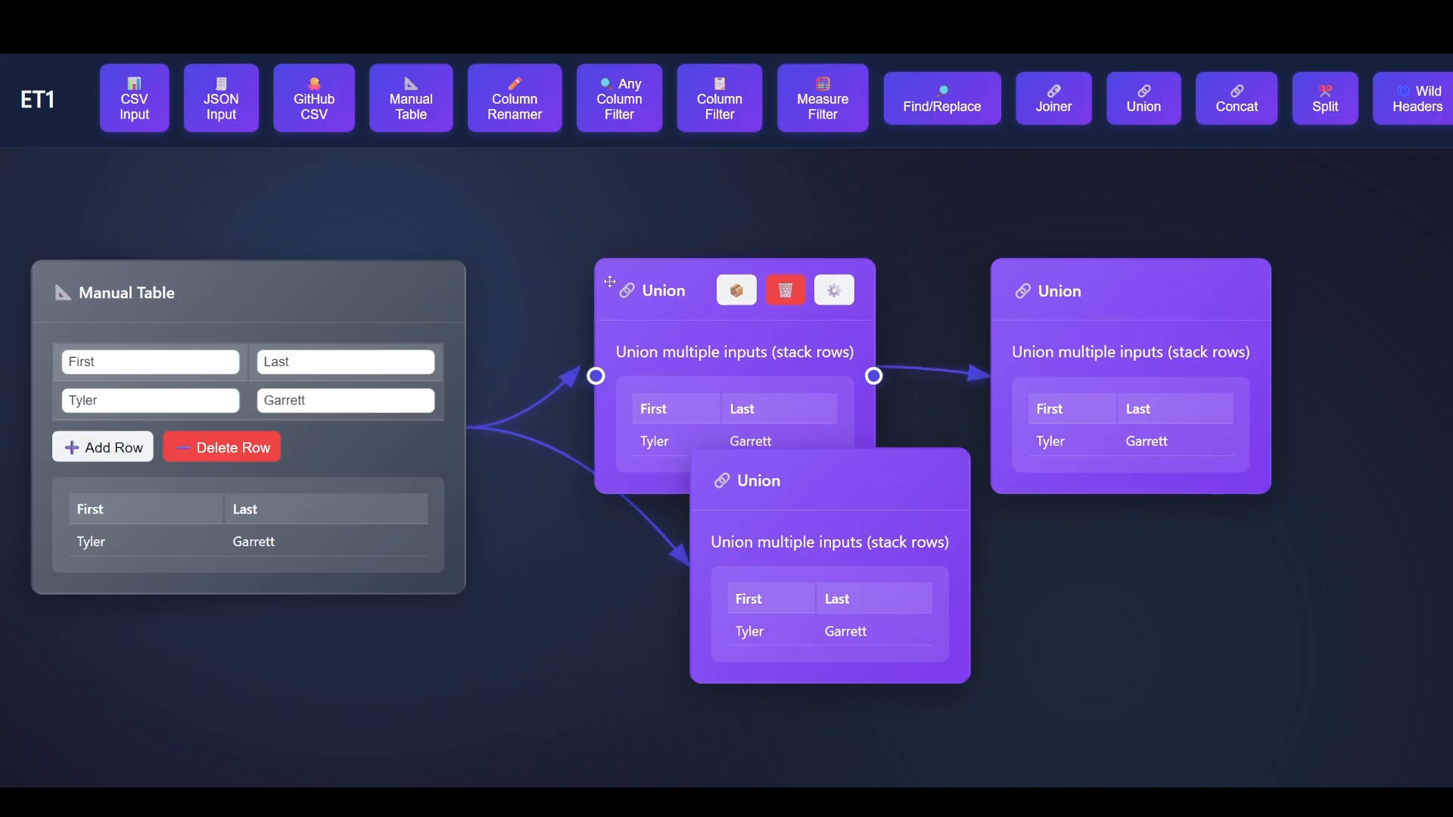
left_click(708, 266)
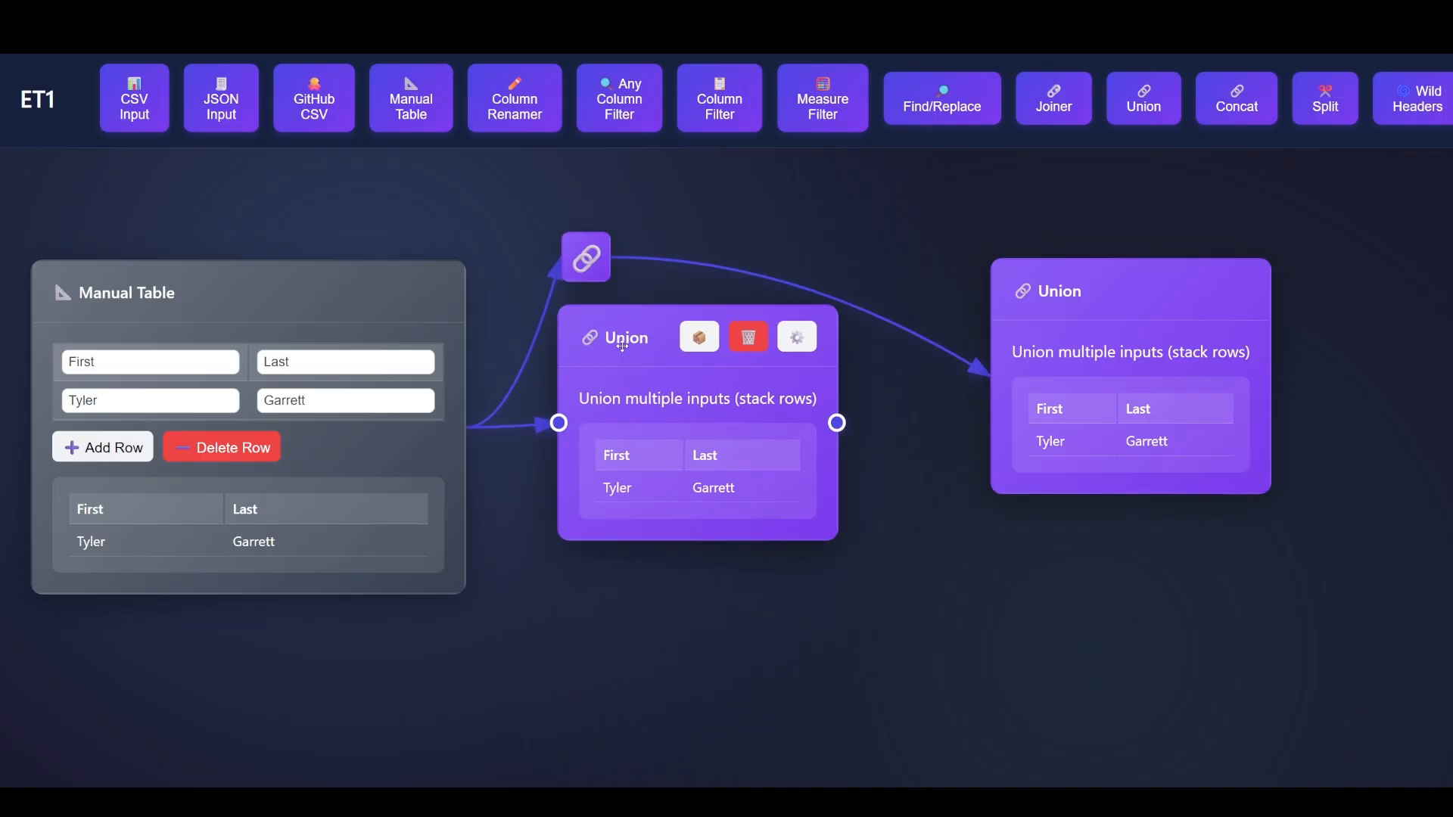
left_click(693, 344)
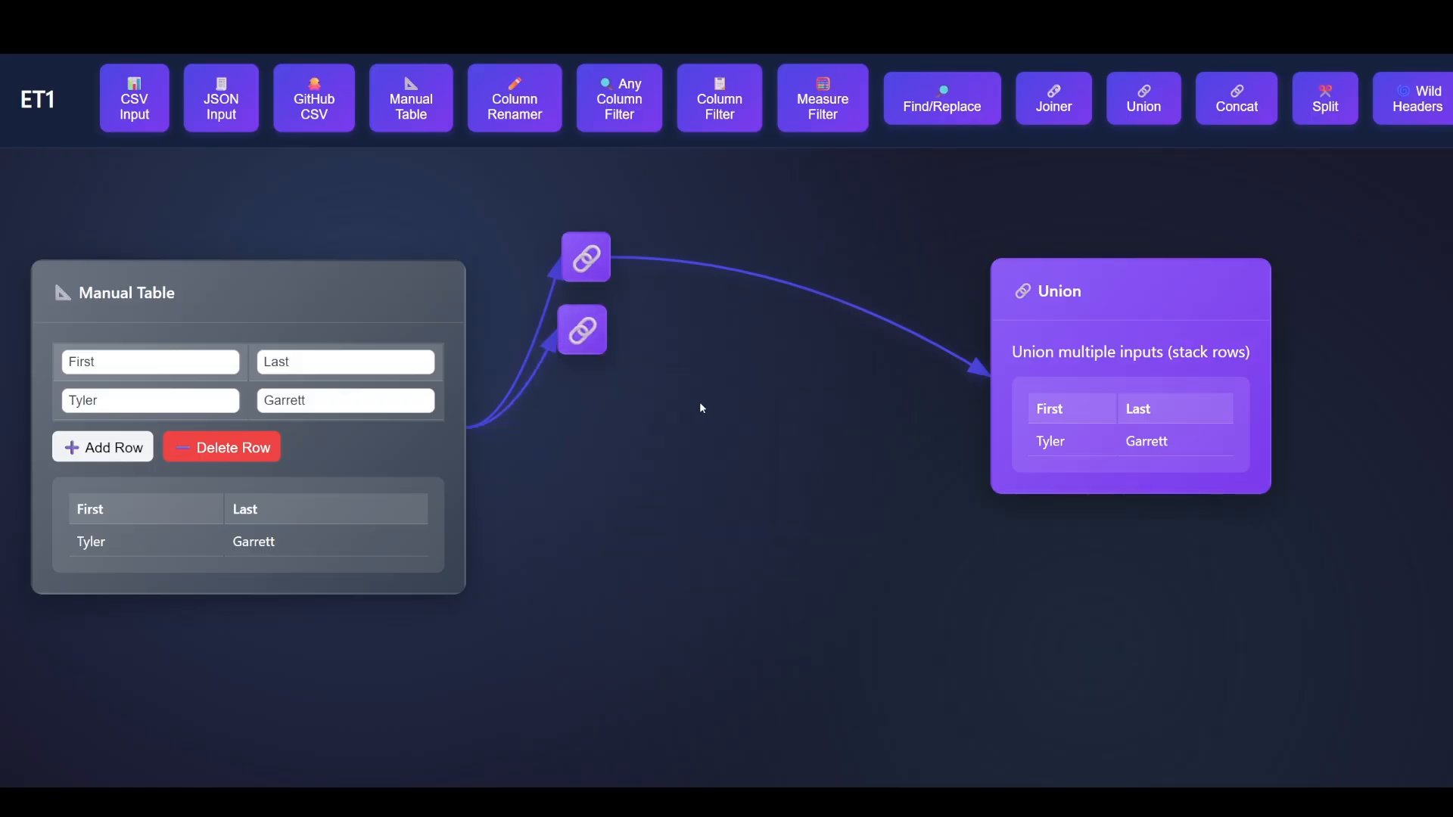
Connect the second collapsed Union to the downstream Union and move that node closer to its two inputs
left_click_drag(610, 330, 874, 351)
left_click_drag(964, 370, 988, 374)
left_click_drag(1079, 314, 837, 247)
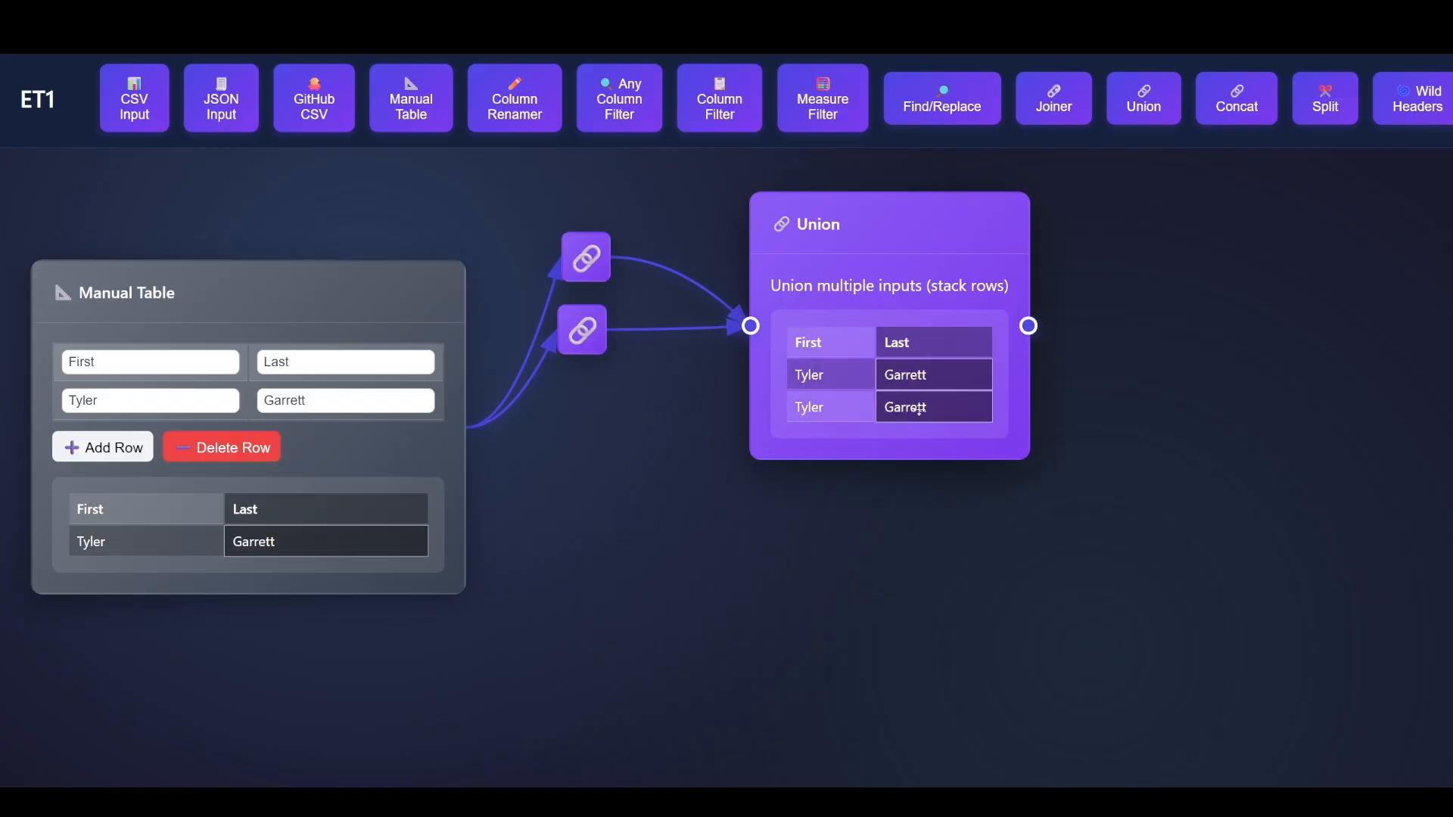
Toggle Remove duplicates on and back off in the downstream Union's settings, and collapse the node to an icon
left_click(978, 228)
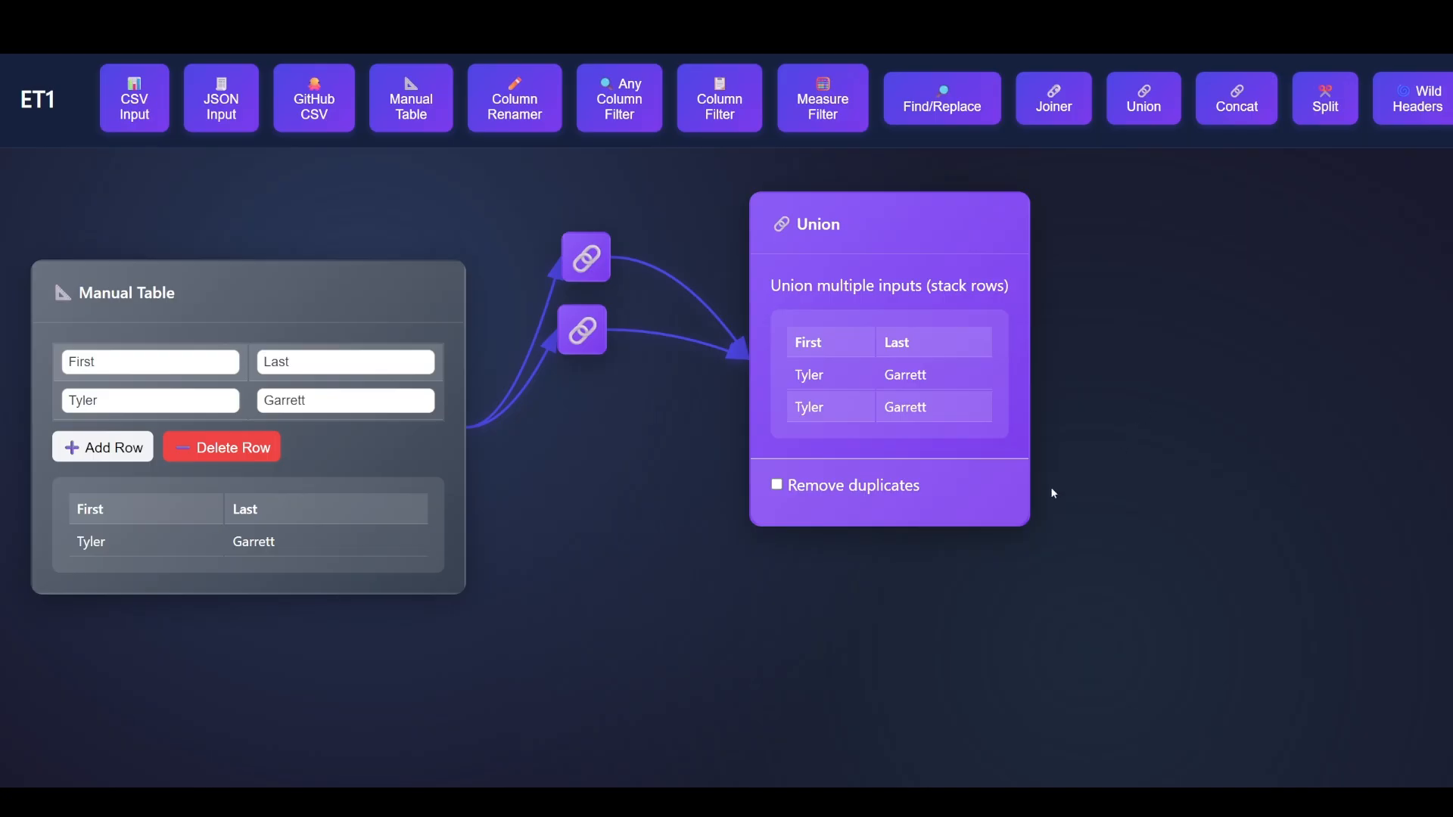
left_click(847, 485)
left_click(776, 451)
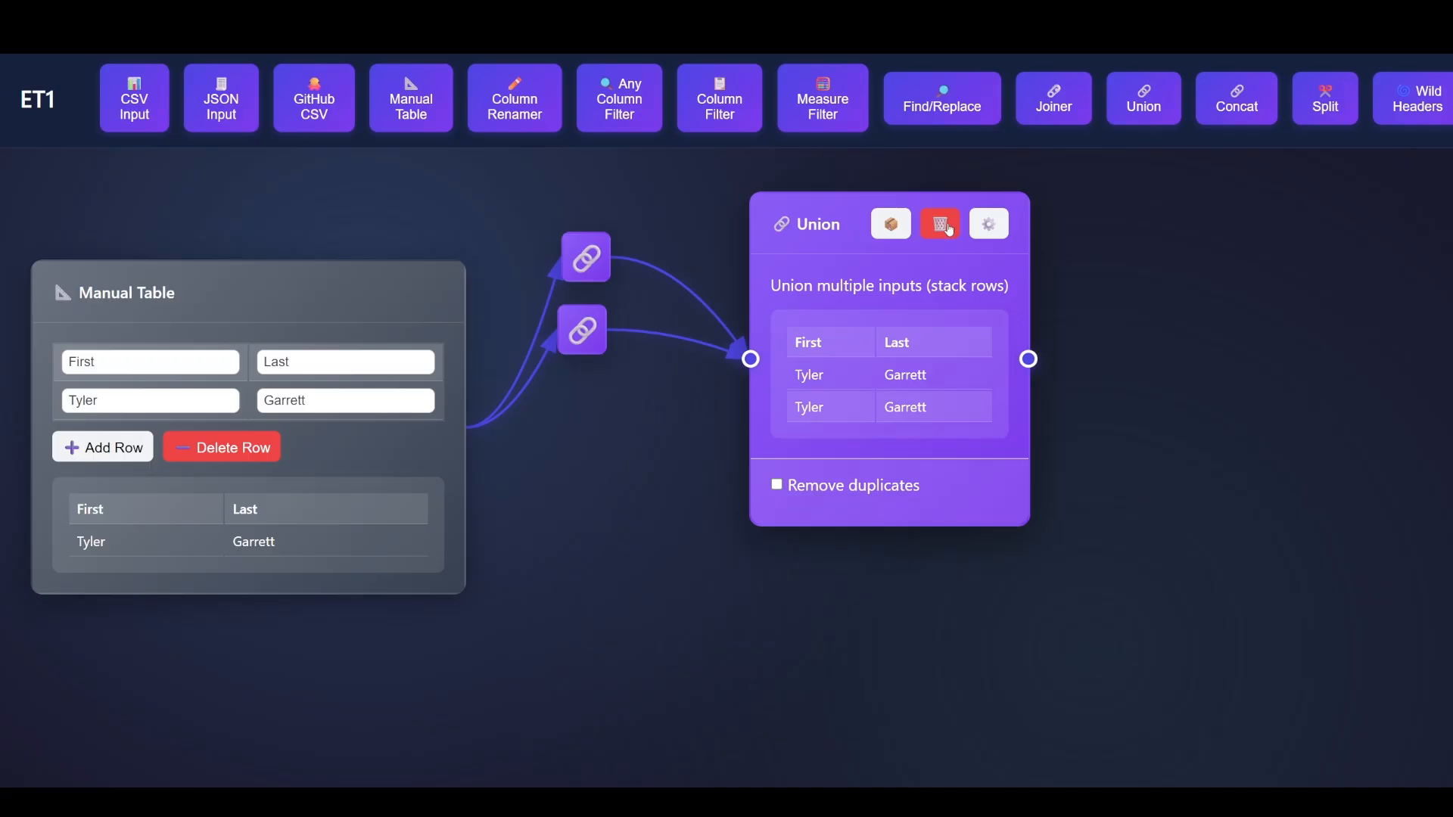
left_click(890, 224)
Add a Column Renamer fed by the downstream Union and place it slightly higher on the canvas
left_click_drag(797, 216, 870, 299)
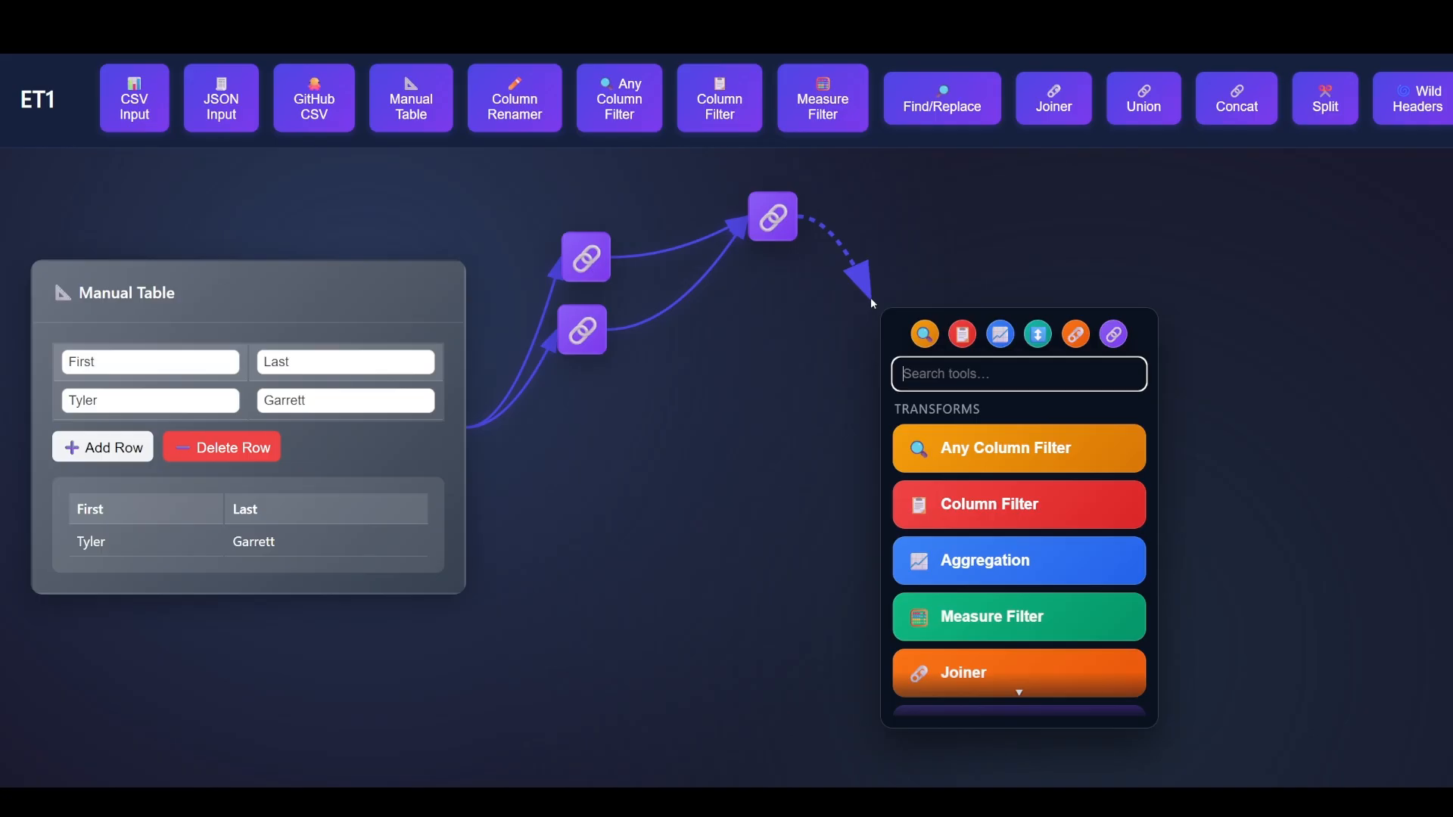
scroll(1111, 448, "down", 3)
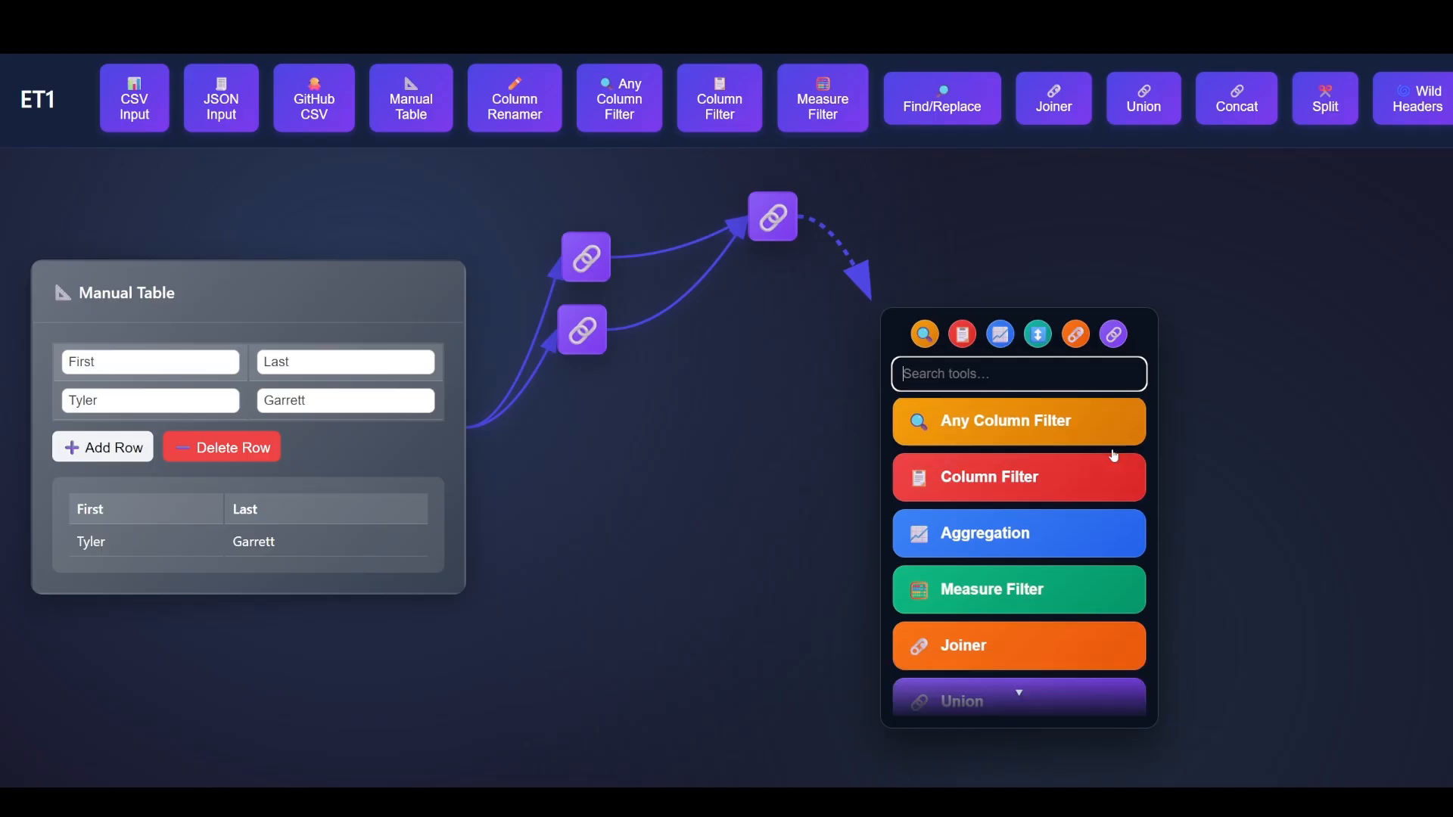
scroll(1113, 462, "down", 2)
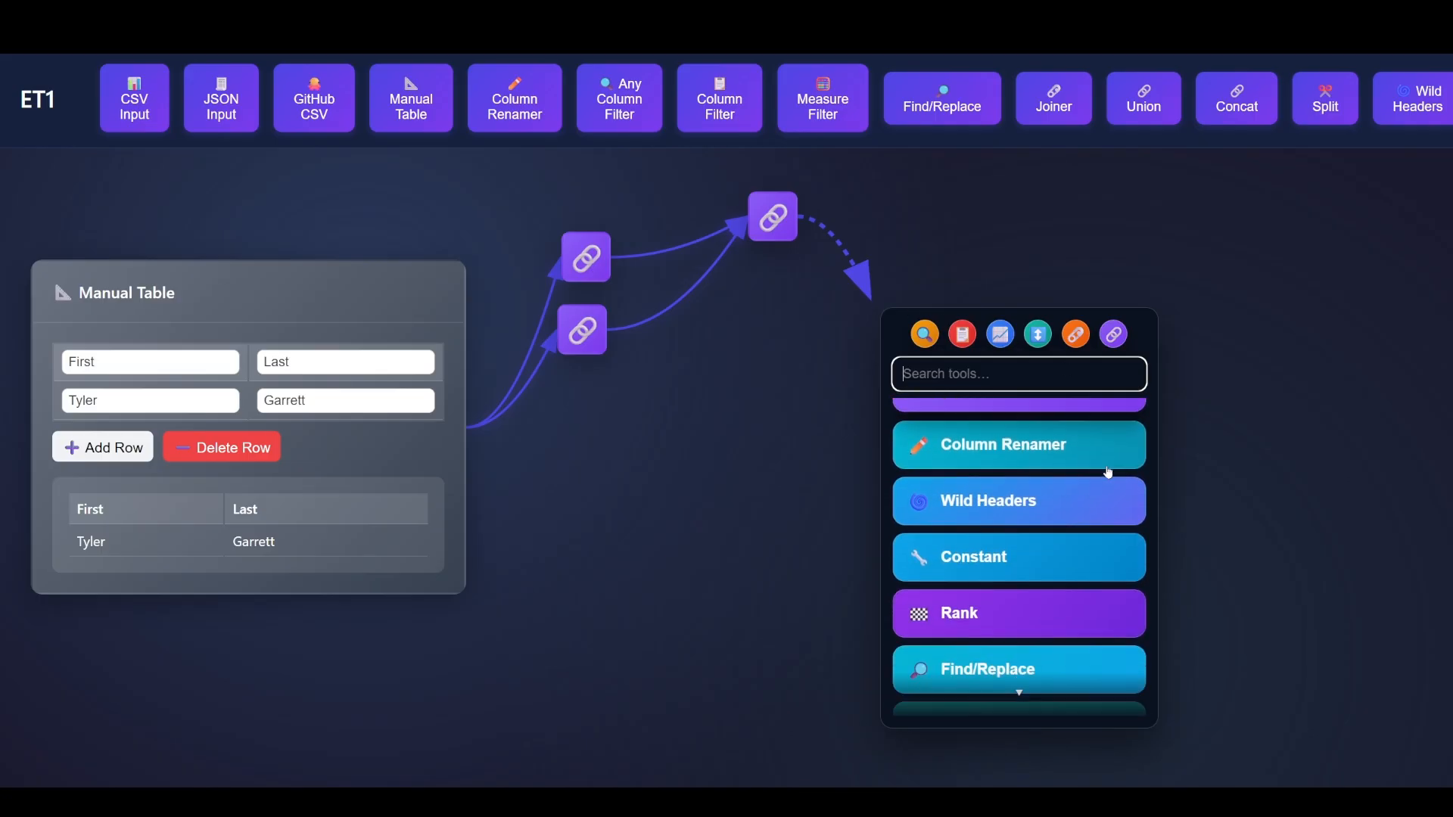
left_click(1090, 452)
left_click_drag(959, 324, 955, 254)
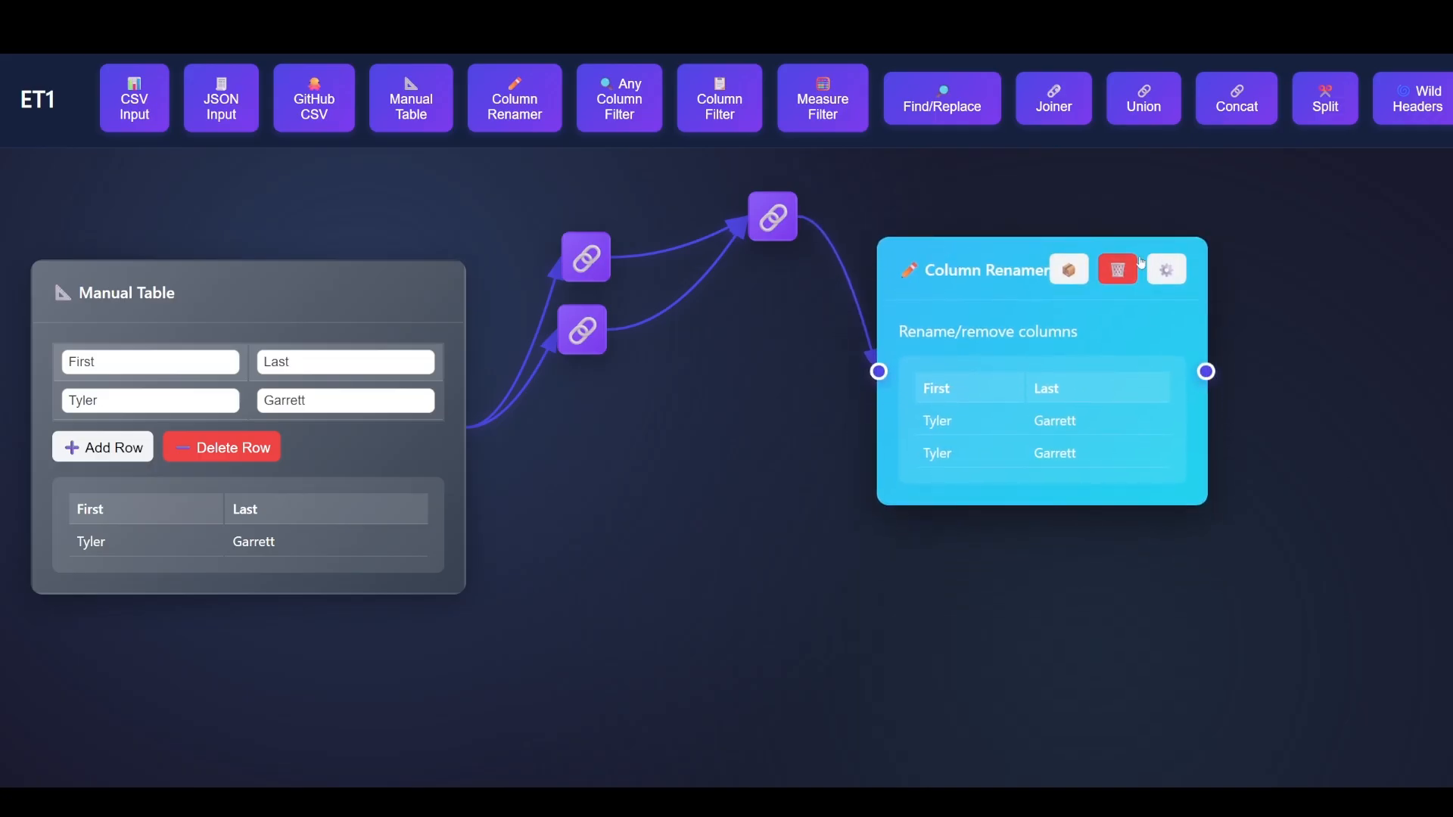
Rename the columns to First Name and Last Name in the Column Renamer, and collapse the node to an icon
left_click(1177, 284)
left_click(1124, 563)
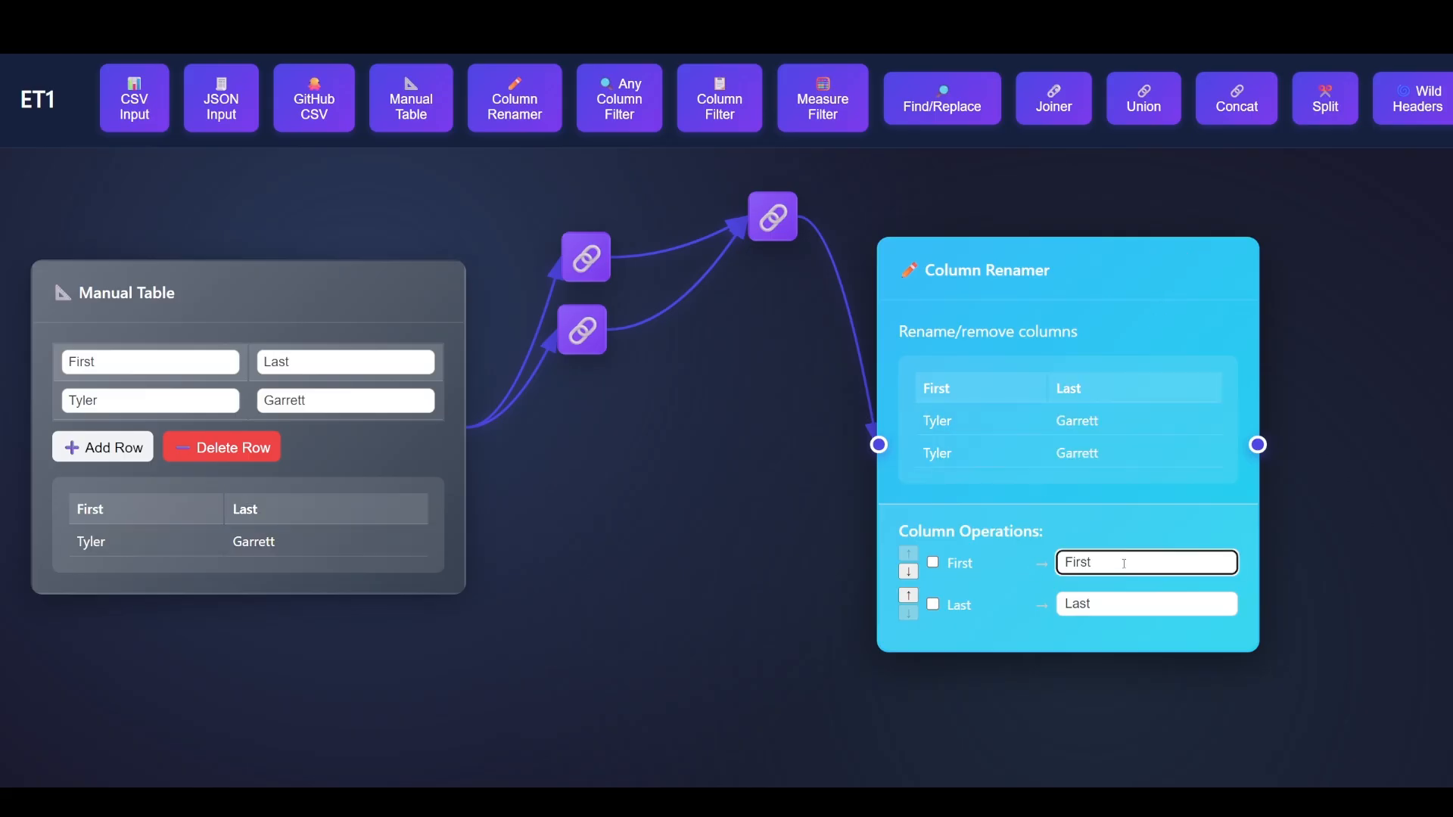
type("Name")
key("Return")
left_click(1122, 603)
type("Name")
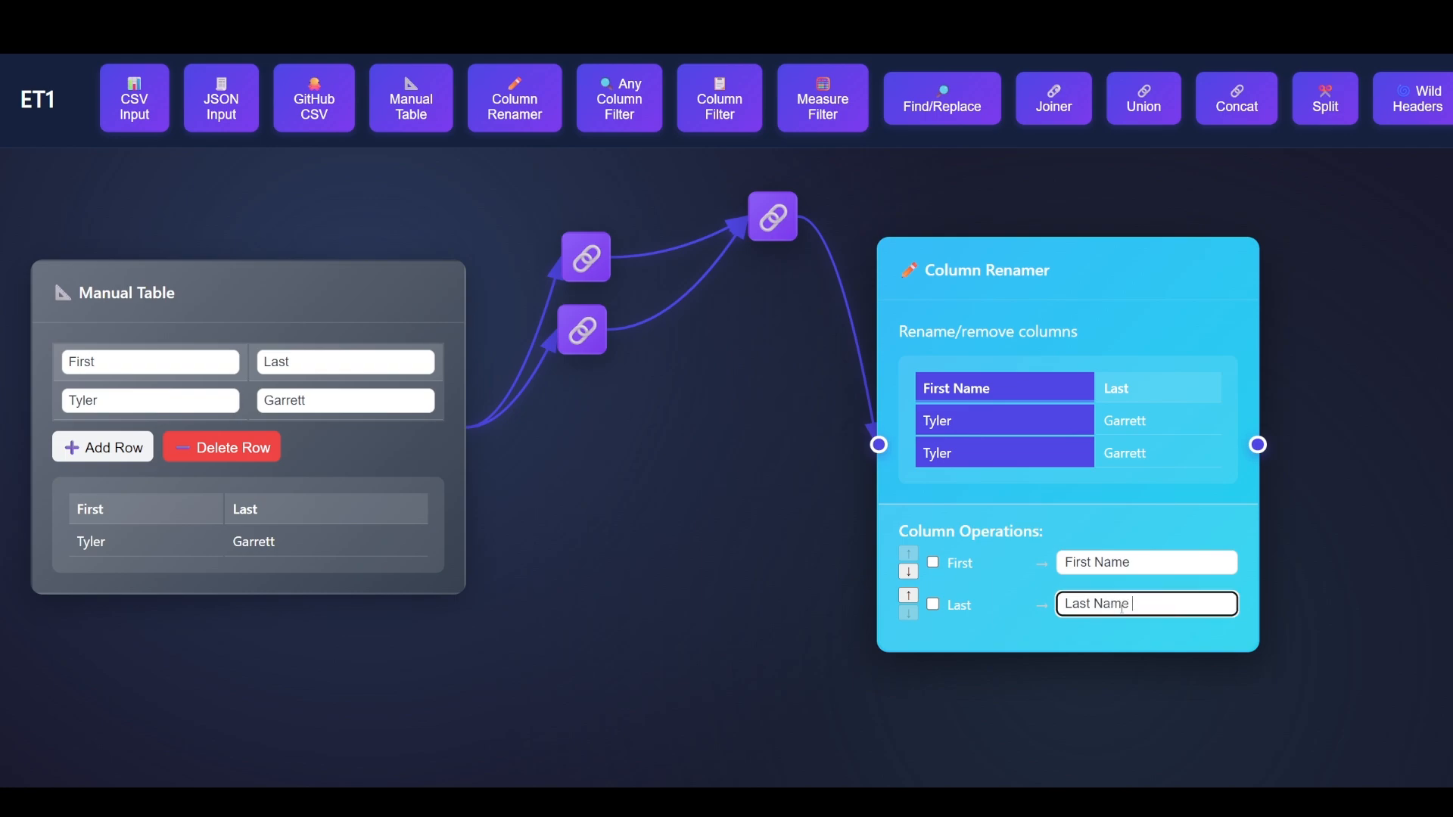
key("Return")
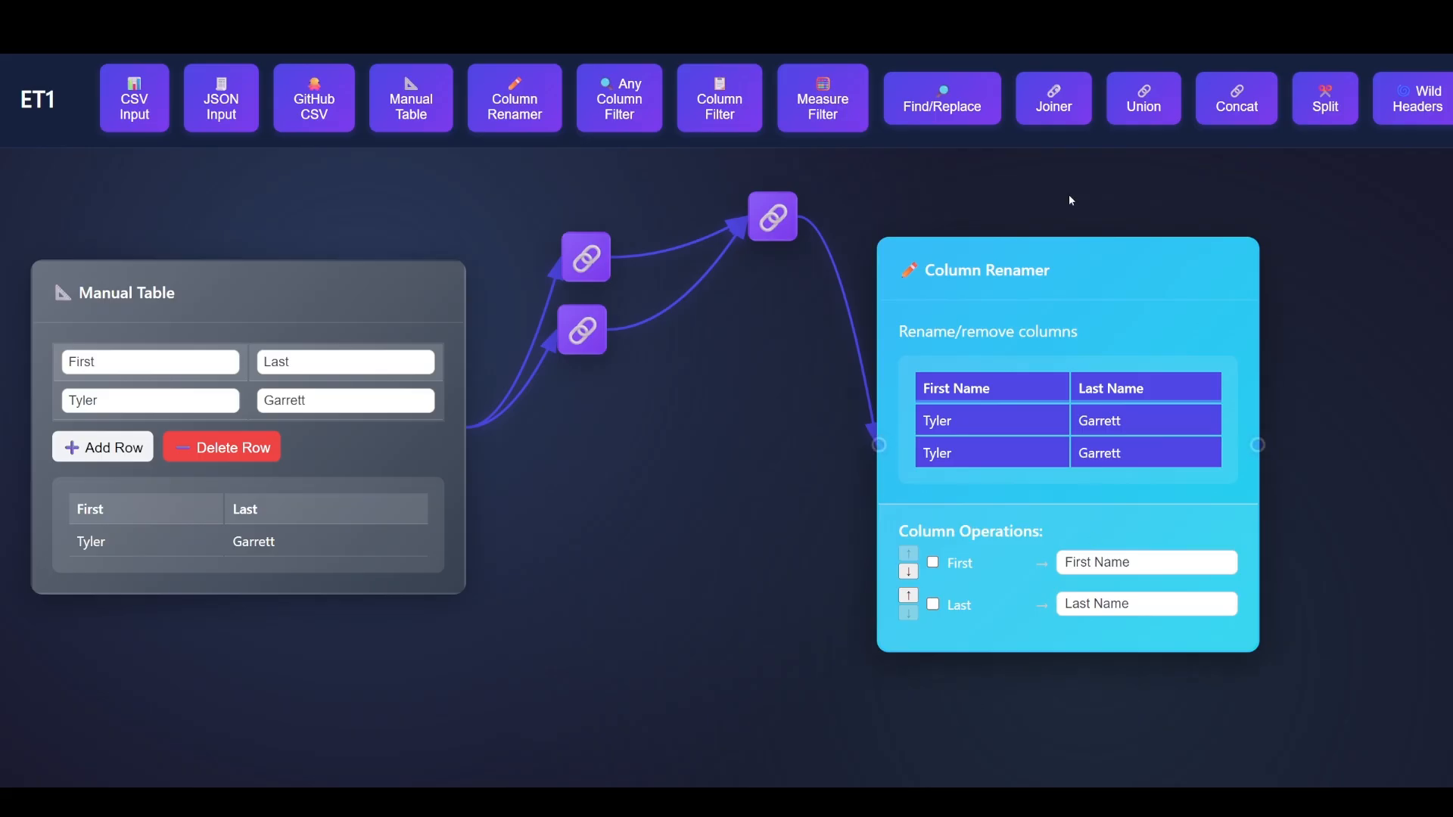
left_click(1120, 273)
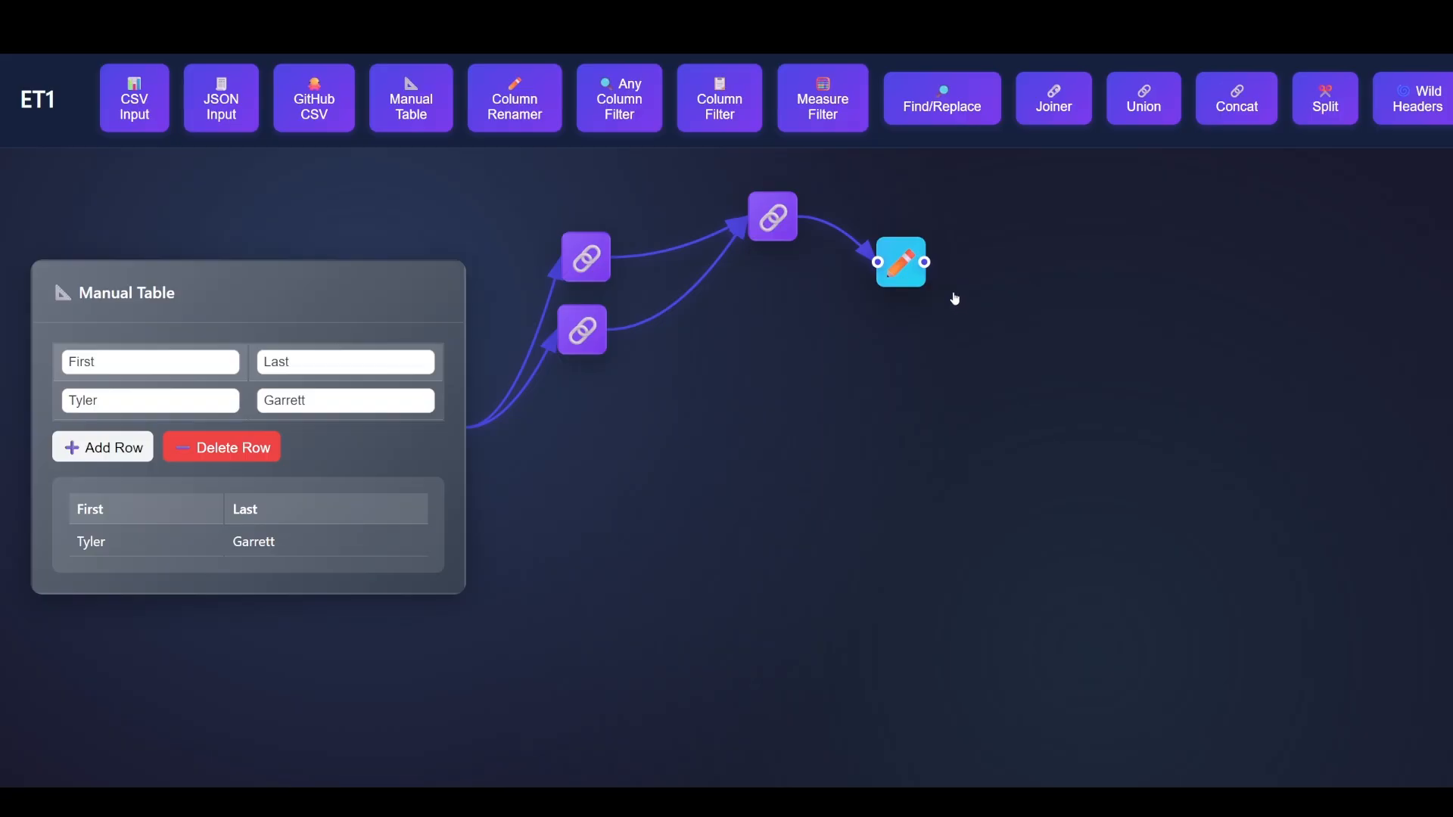
Add a CSV Output fed by the Column Renamer, with its export settings shown, and move it up beside the renamer
mouse_move(925, 261)
left_mouse_down()
mouse_move(1023, 278)
mouse_move(1047, 346)
left_mouse_up()
scroll(1093, 565, "down", 10)
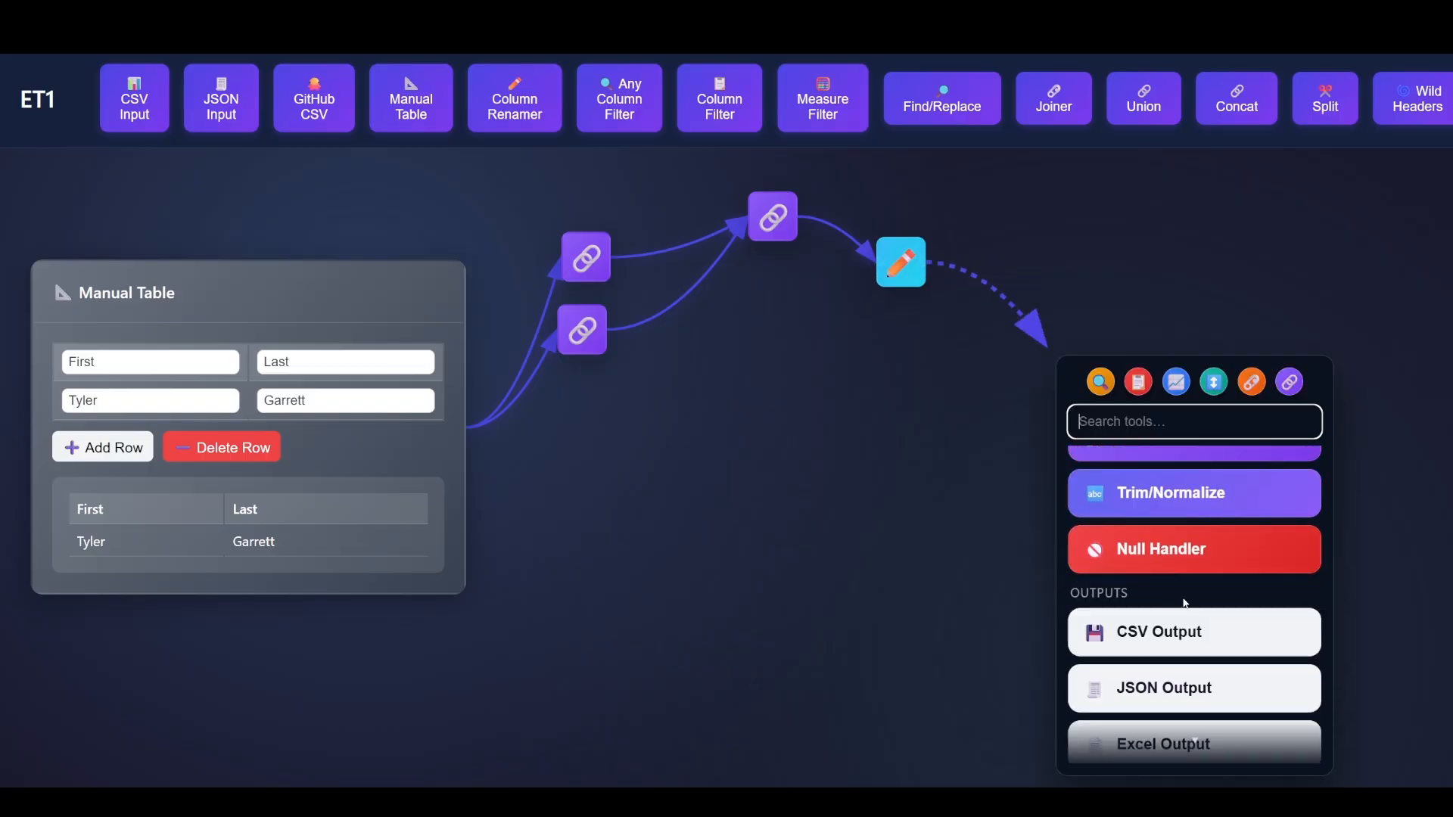
left_click(1169, 628)
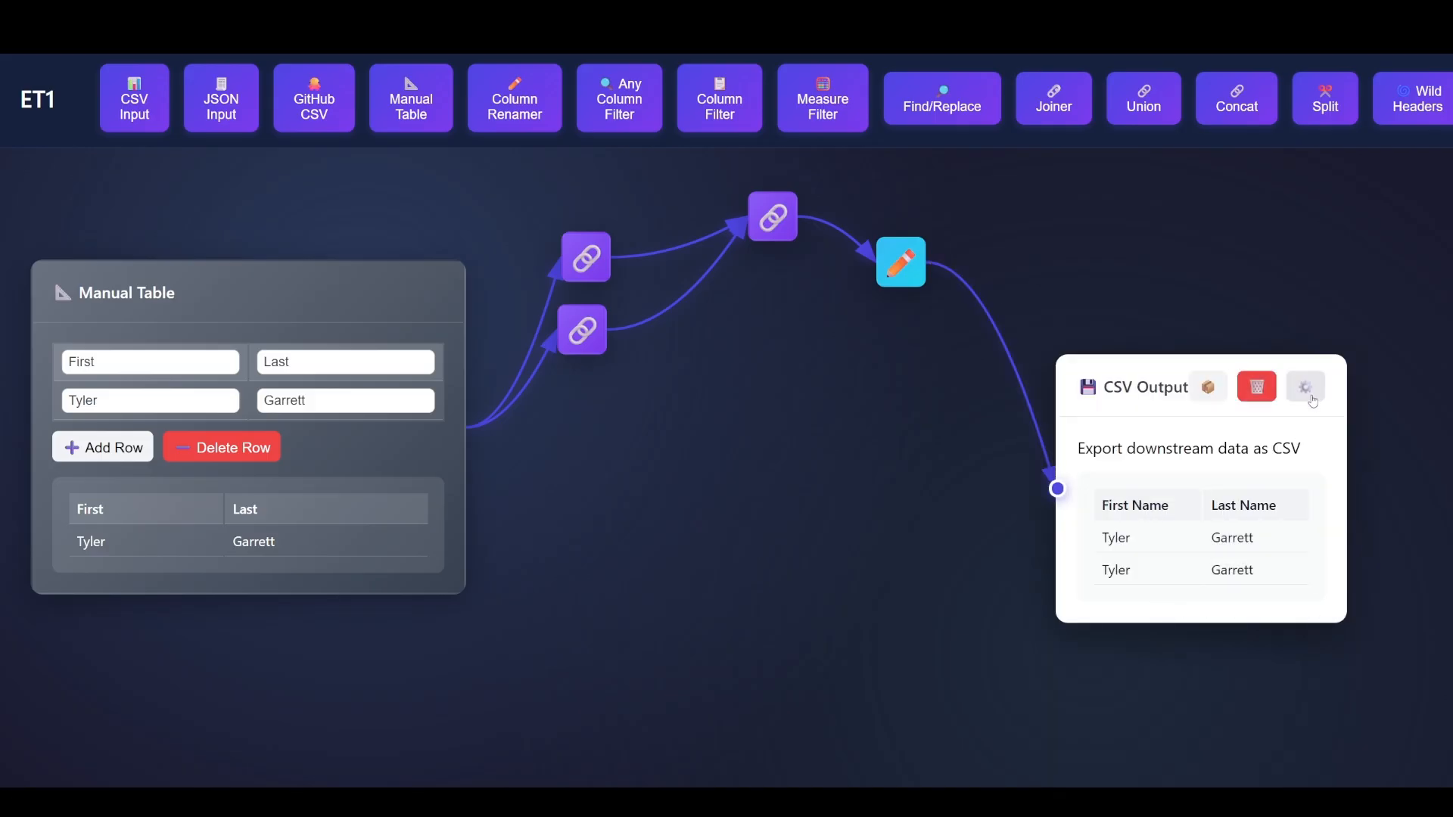
left_click(1312, 398)
left_click_drag(1121, 398, 1057, 239)
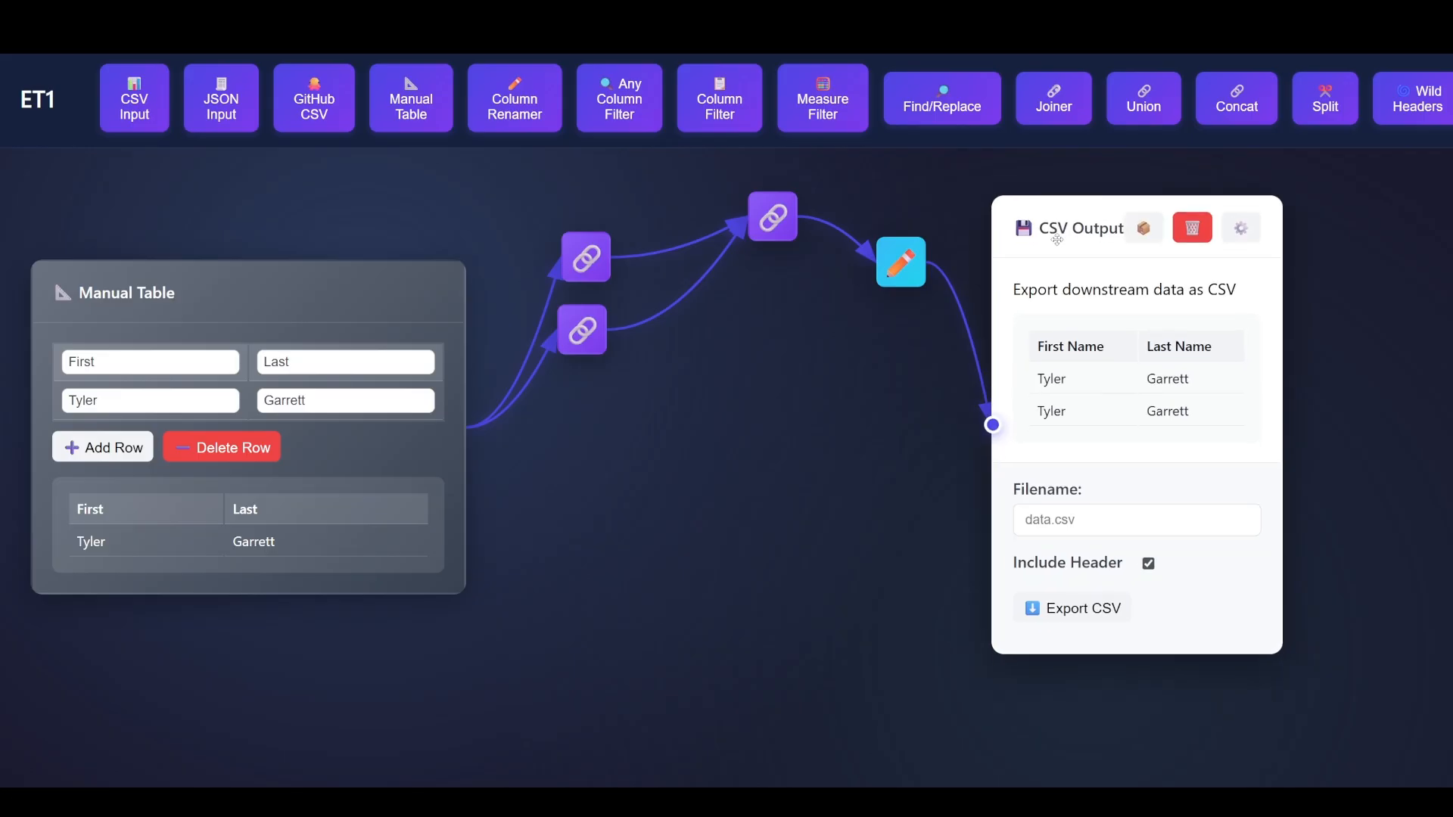
Export the data as CSV with the header included, check the file, and collapse the CSV Output to an icon
left_click(1063, 616)
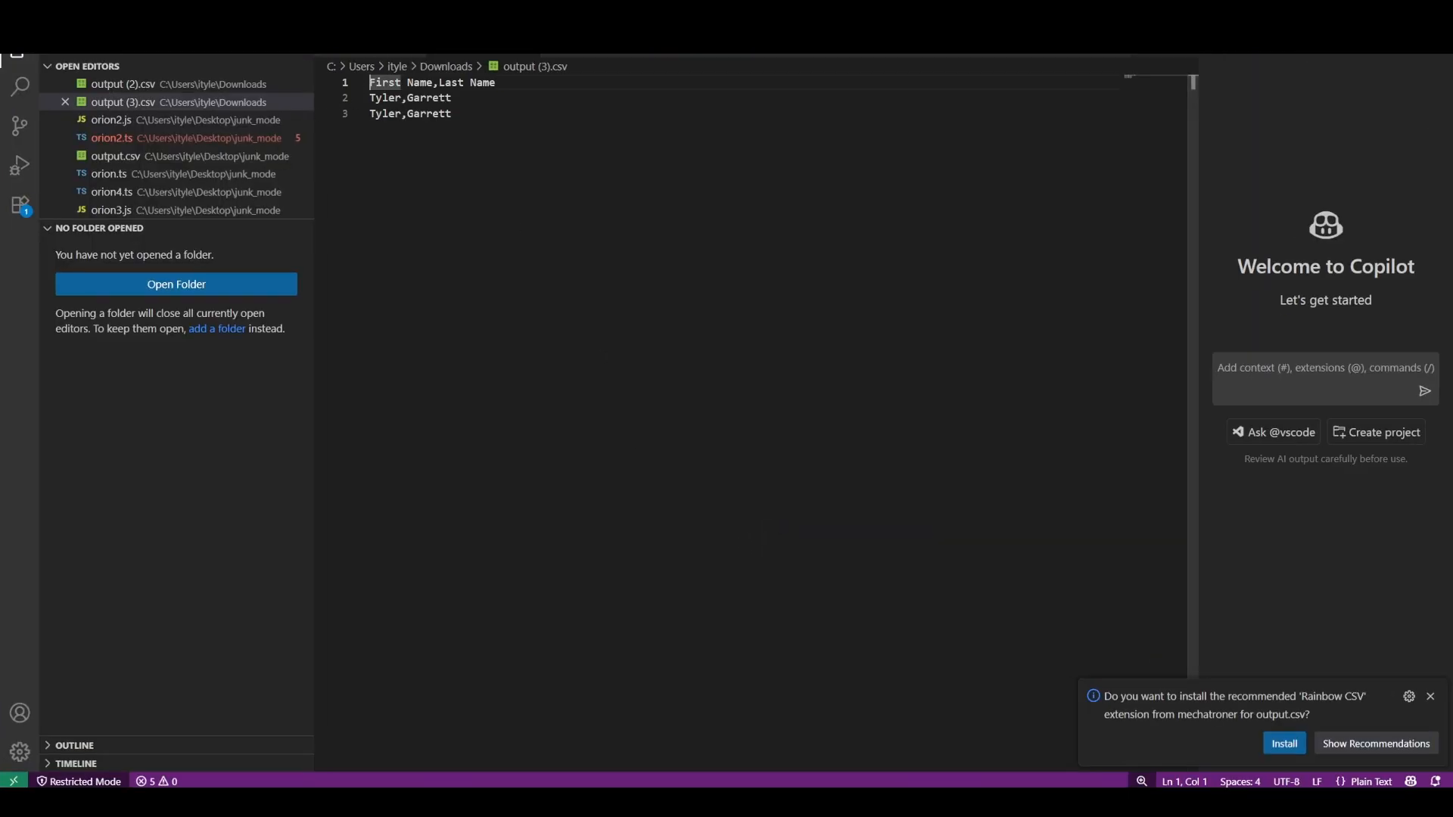
left_click(415, 44)
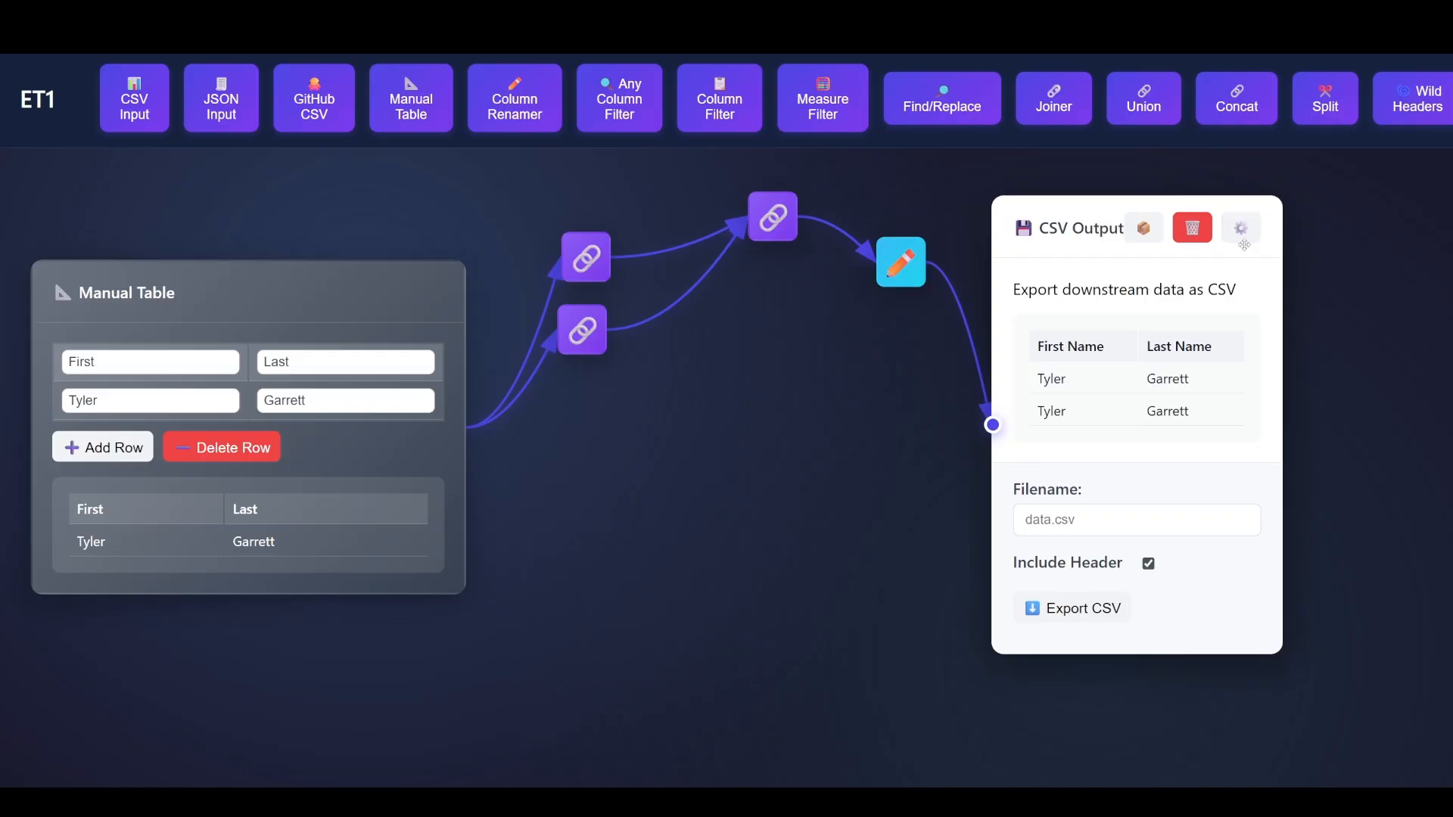
left_click(1144, 230)
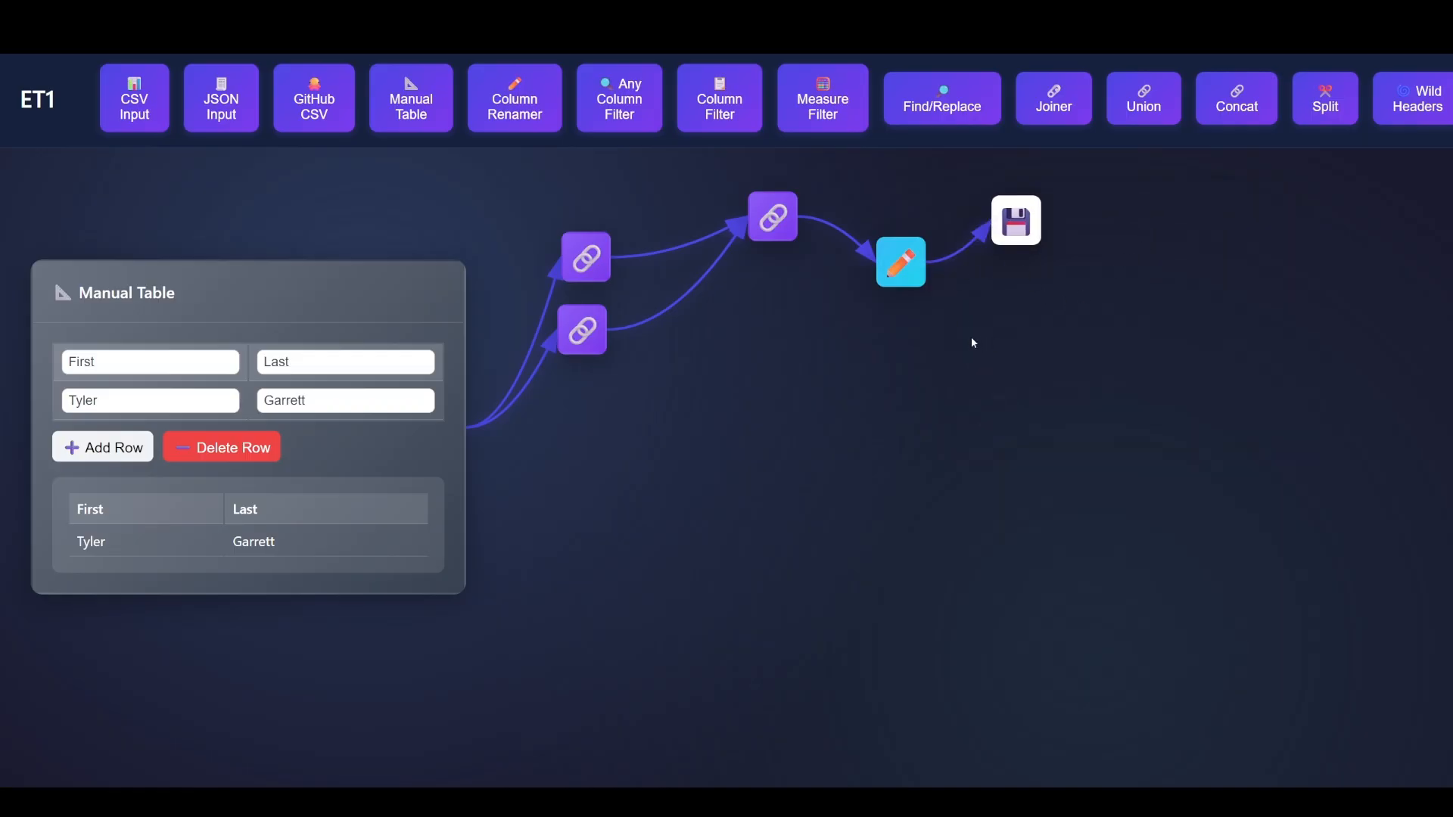
Add a JSON Output fed by the Column Renamer and export its data as JSON under the default filename
left_click_drag(925, 262, 989, 328)
scroll(1127, 501, "down", 5)
scroll(1127, 501, "down", 3)
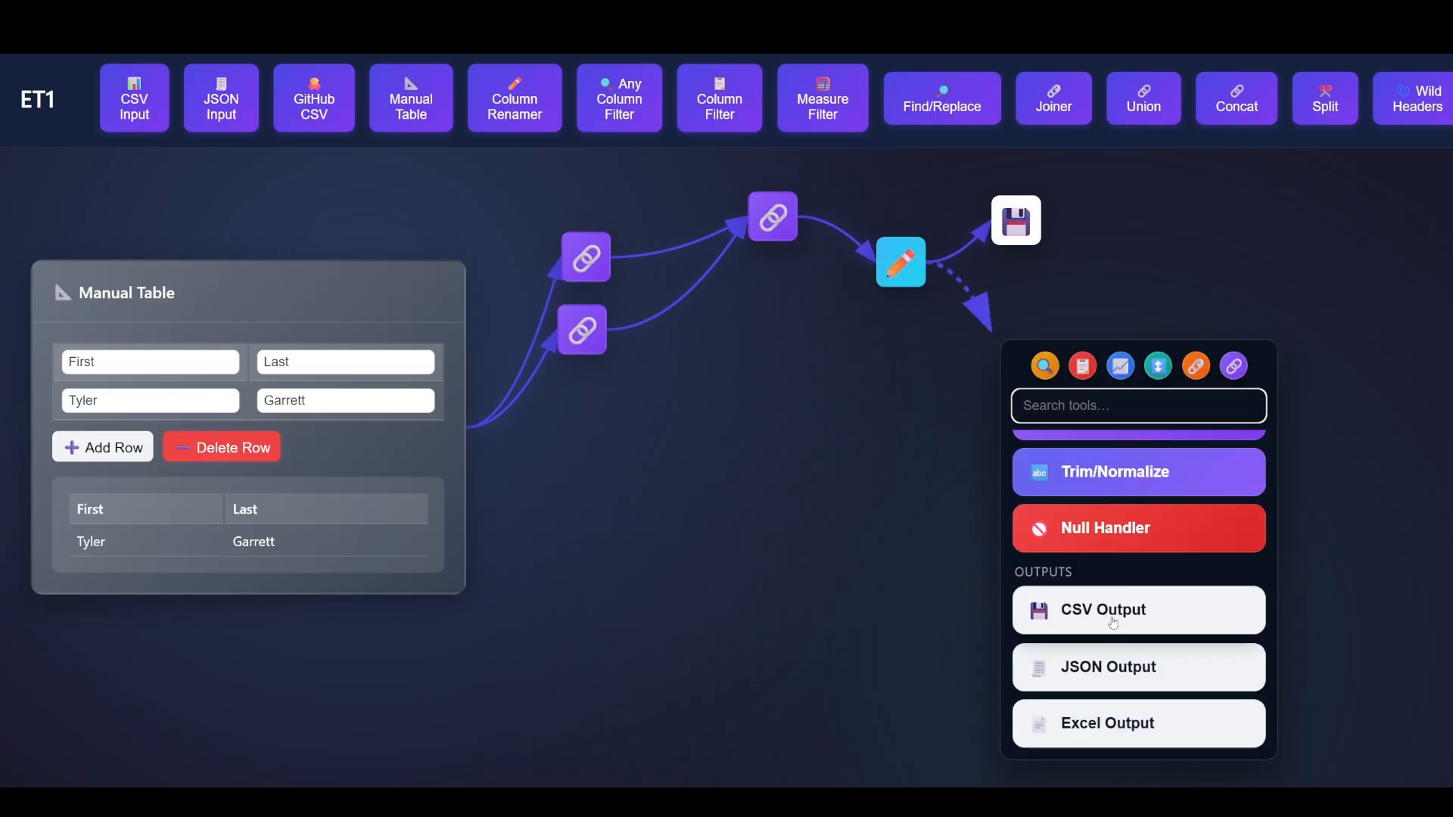
left_click(1099, 683)
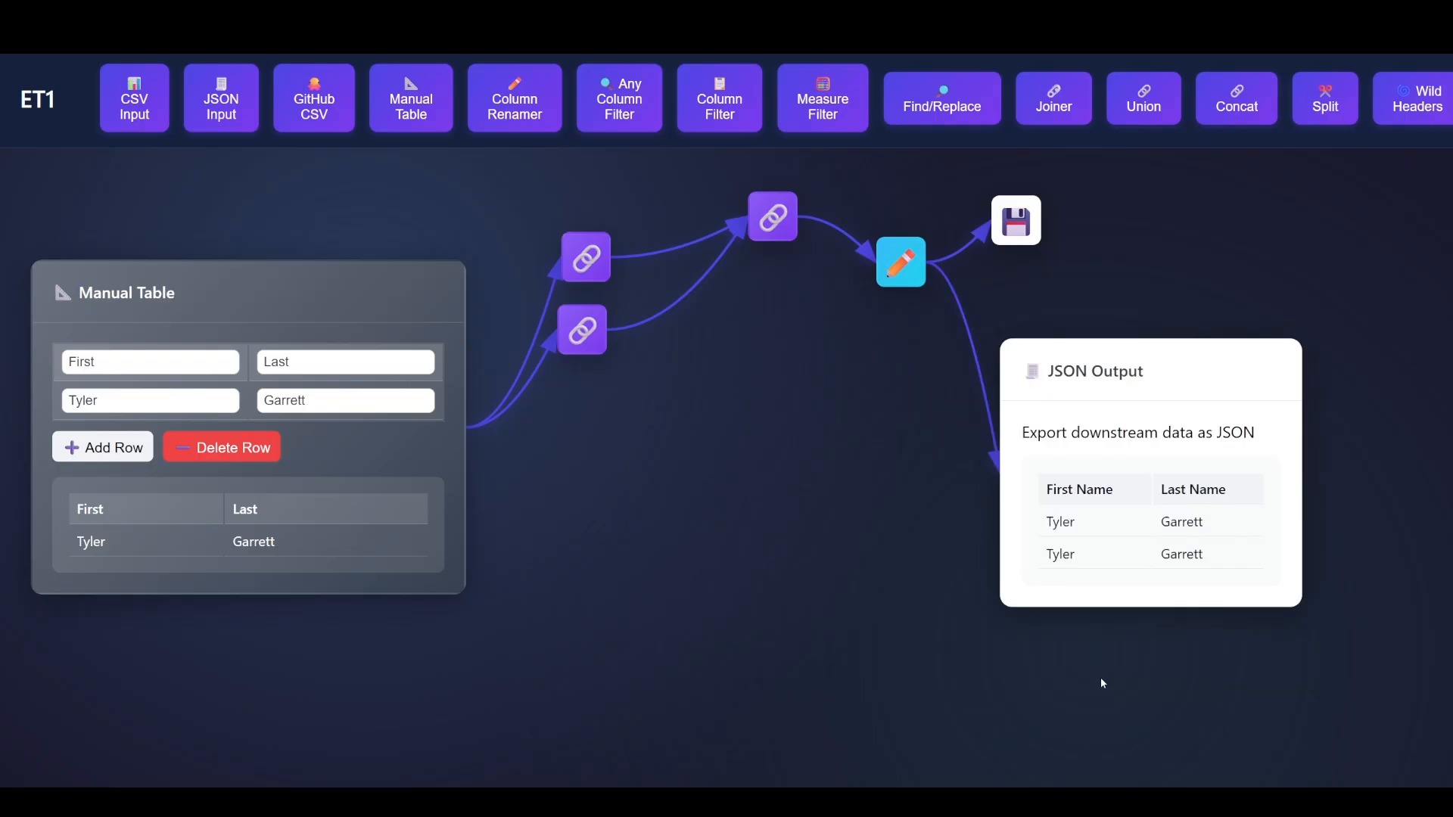
left_click(1262, 370)
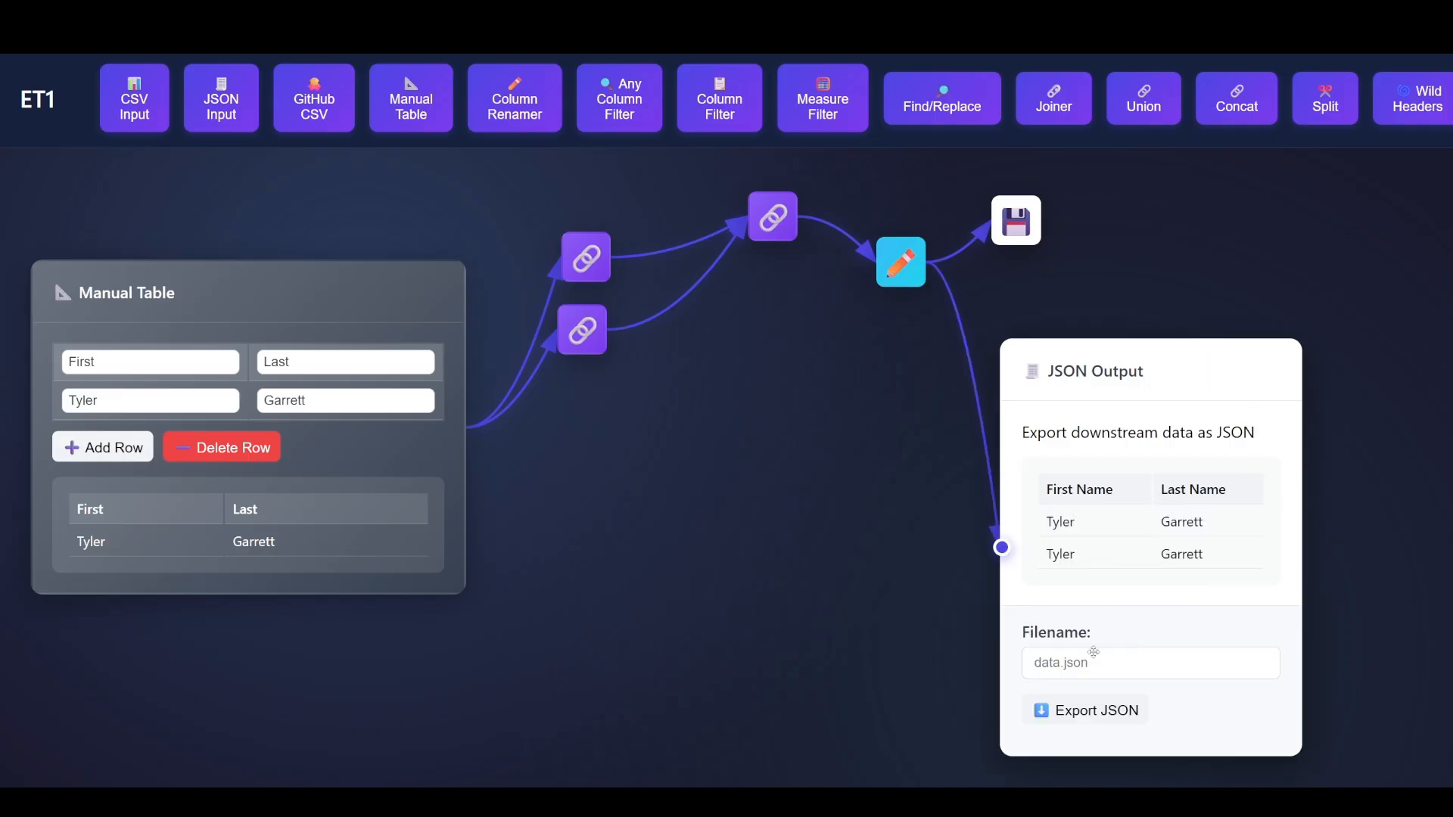
left_click(1083, 723)
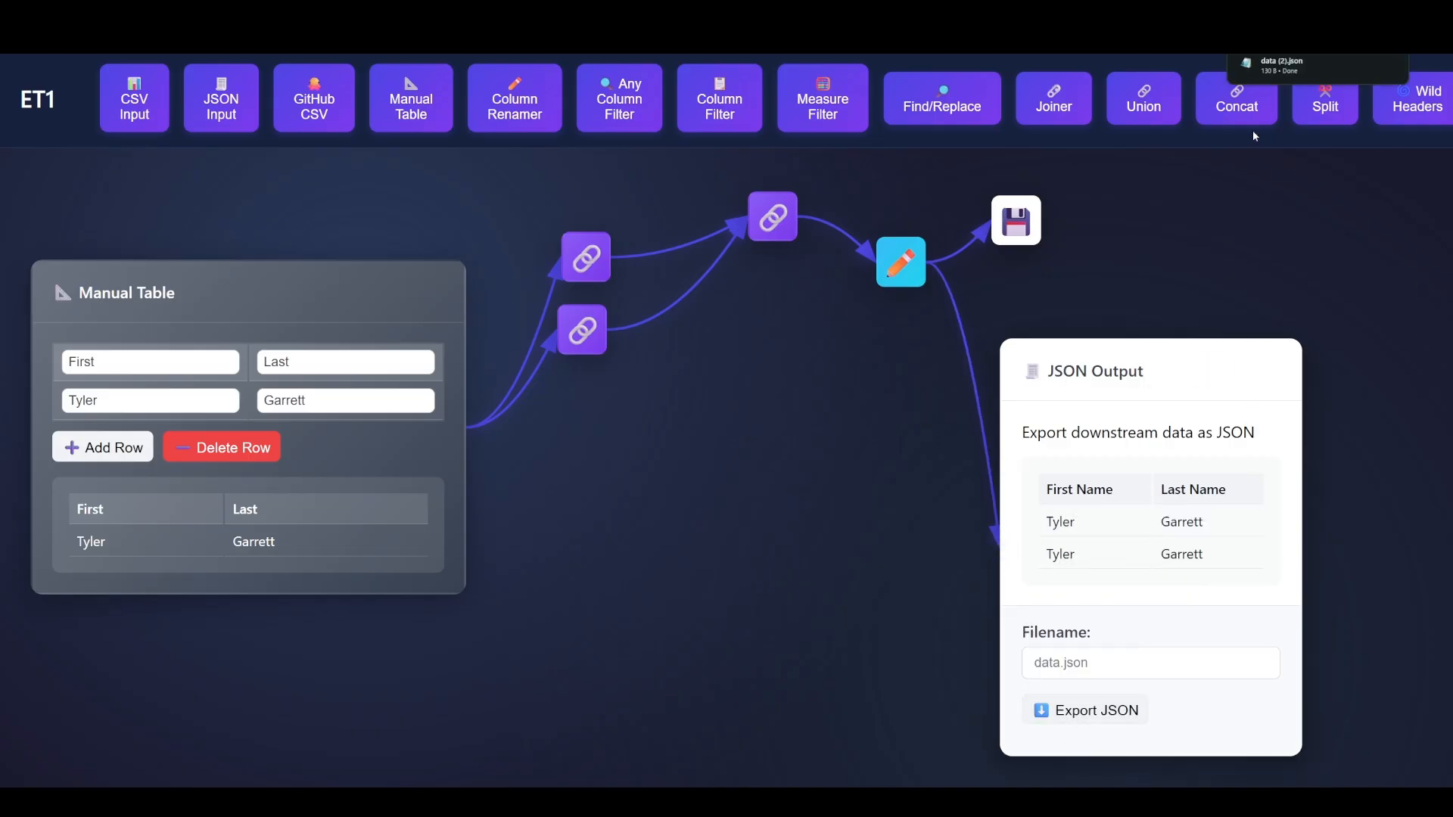
Open the exported JSON file, enlarge its text to examine the records, and minimize the file window
mouse_move(1151, 394)
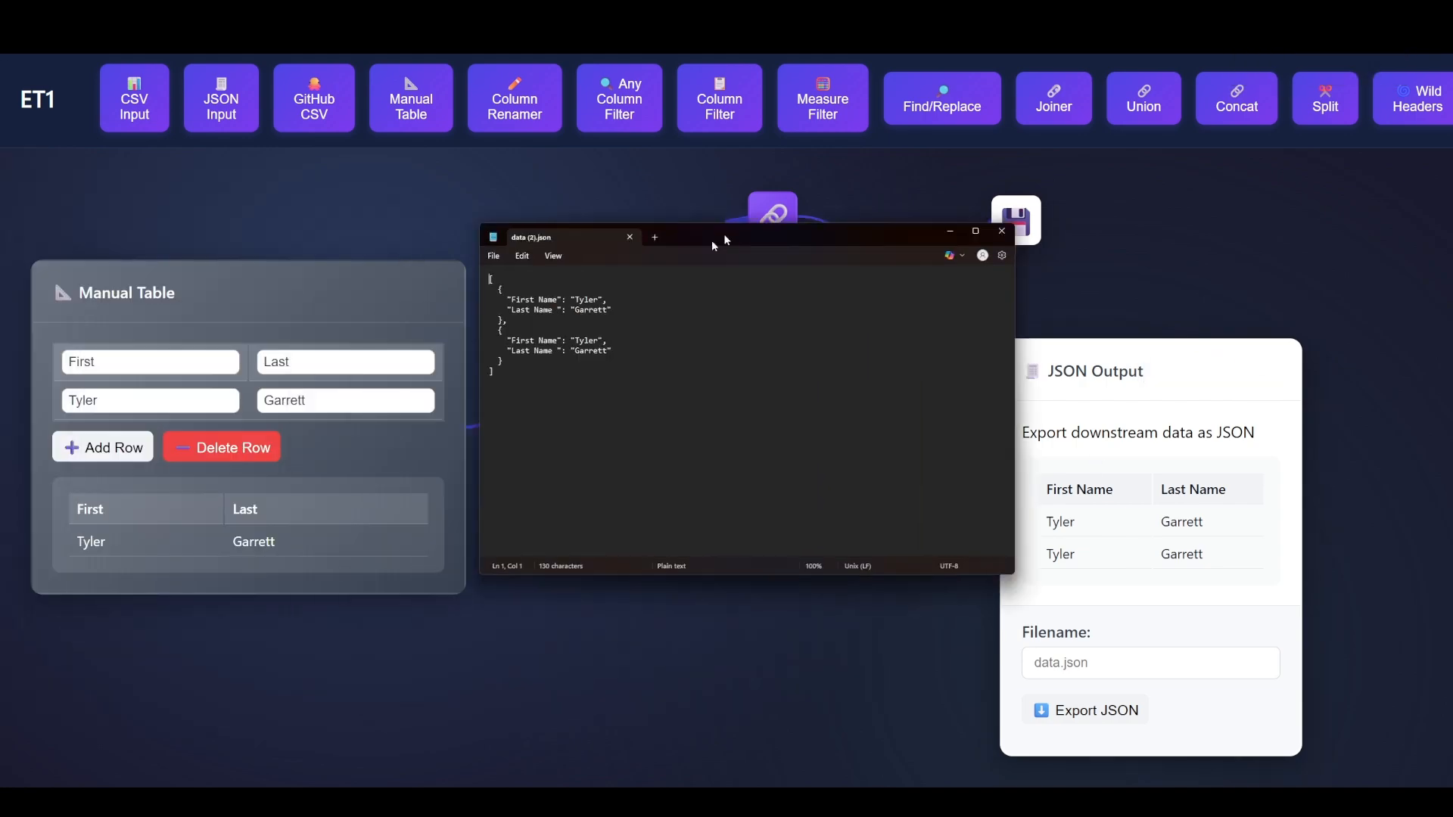
left_click_drag(711, 239, 849, 193)
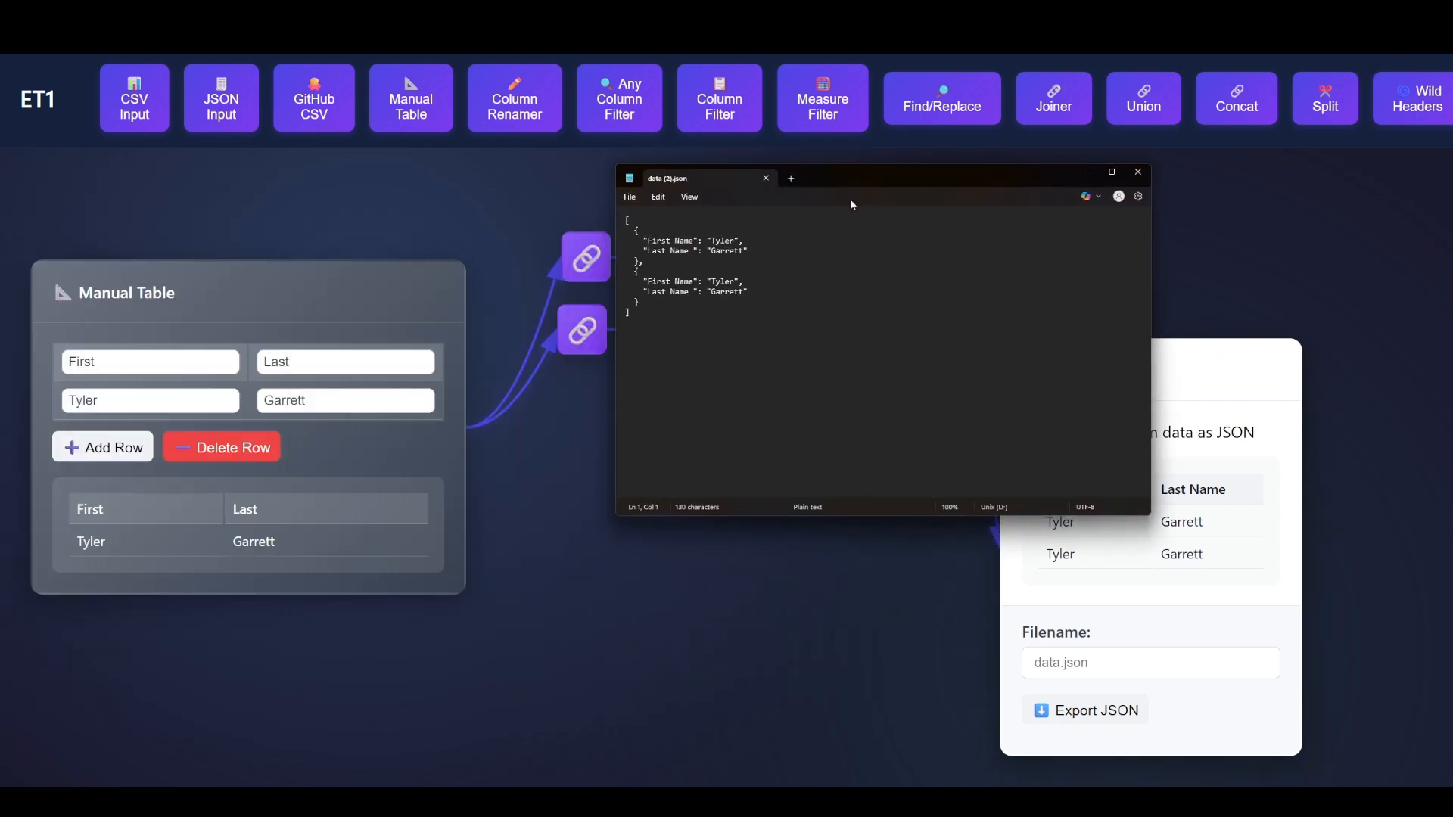
scroll(815, 350, "up", 15, "ctrl")
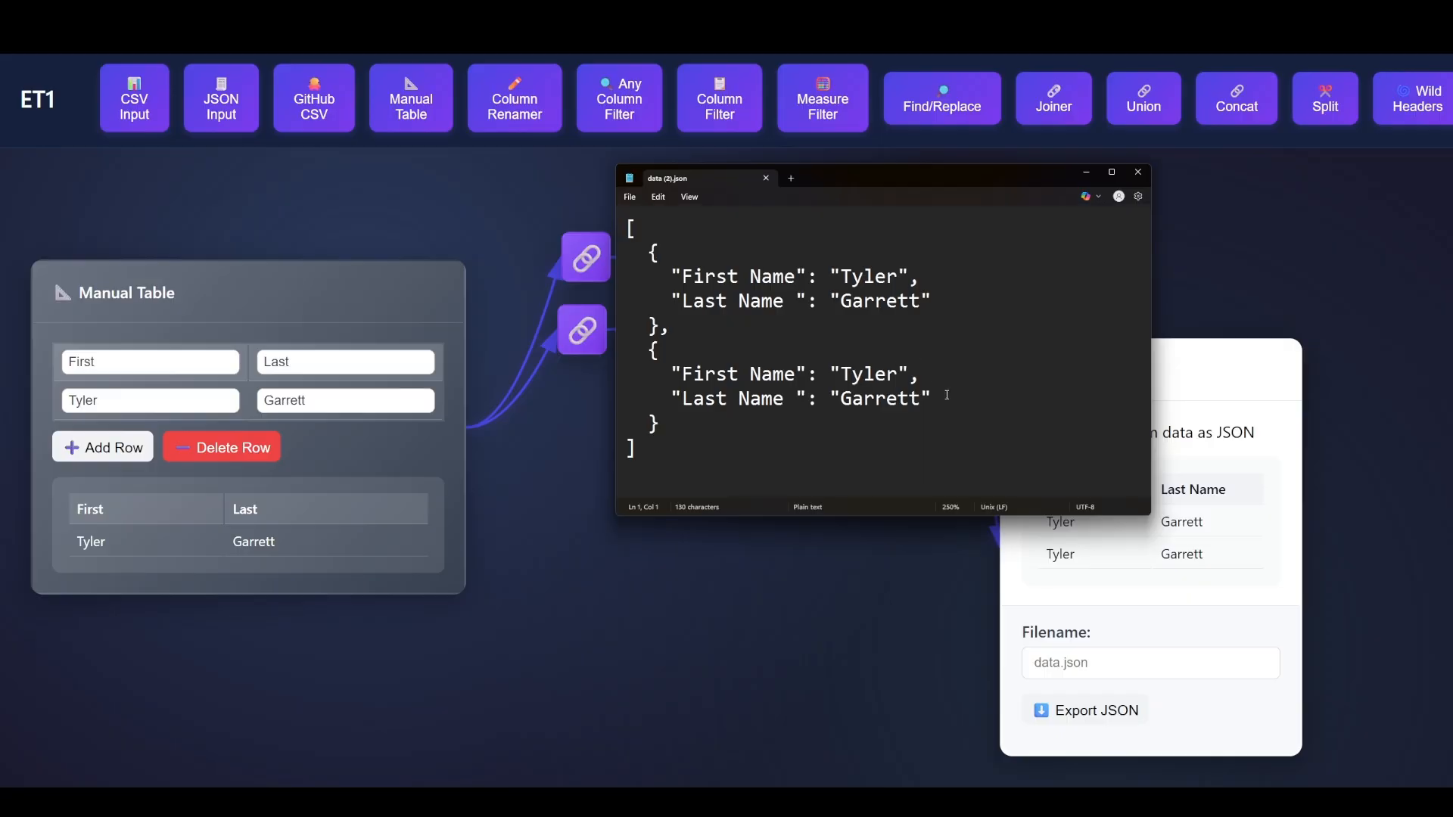
left_click(1086, 174)
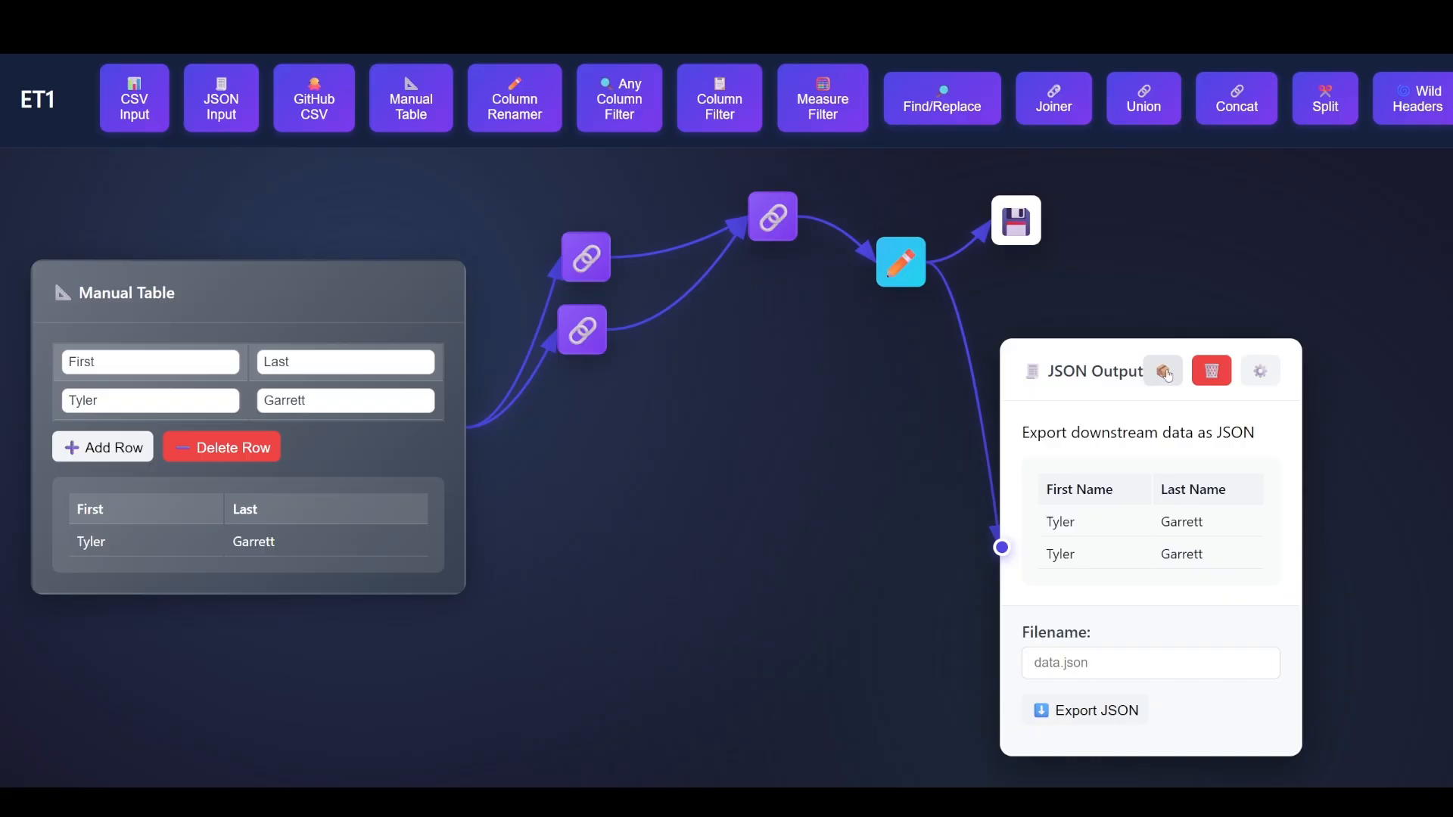
Move the JSON Output farther from the Column Renamer, just below the CSV Output's level, and collapse it to an icon
left_click(1168, 375)
mouse_move(1053, 387)
left_mouse_down()
mouse_move(1105, 301)
mouse_move(1158, 301)
left_mouse_up()
mouse_move(1321, 288)
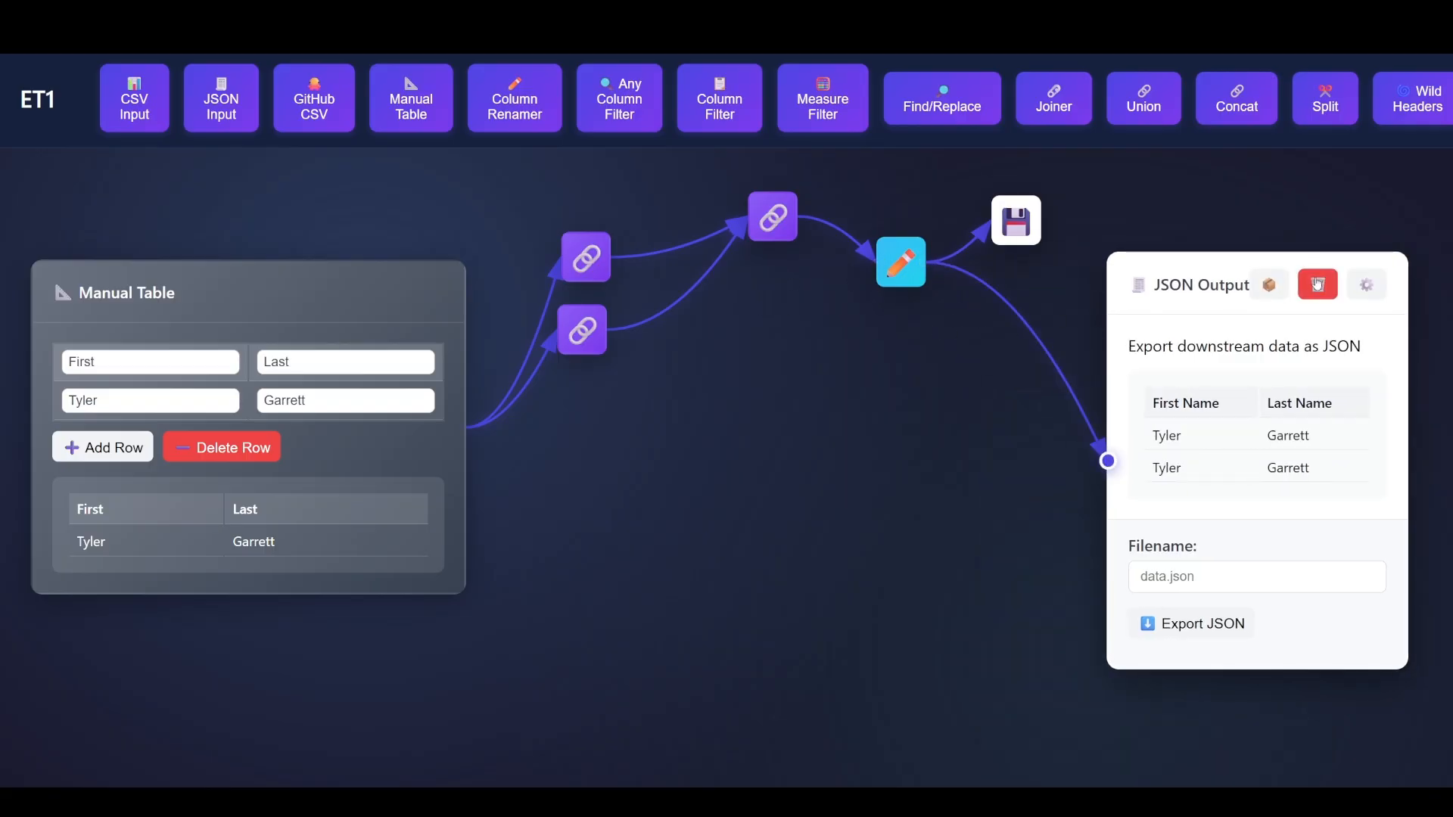
left_click(1271, 291)
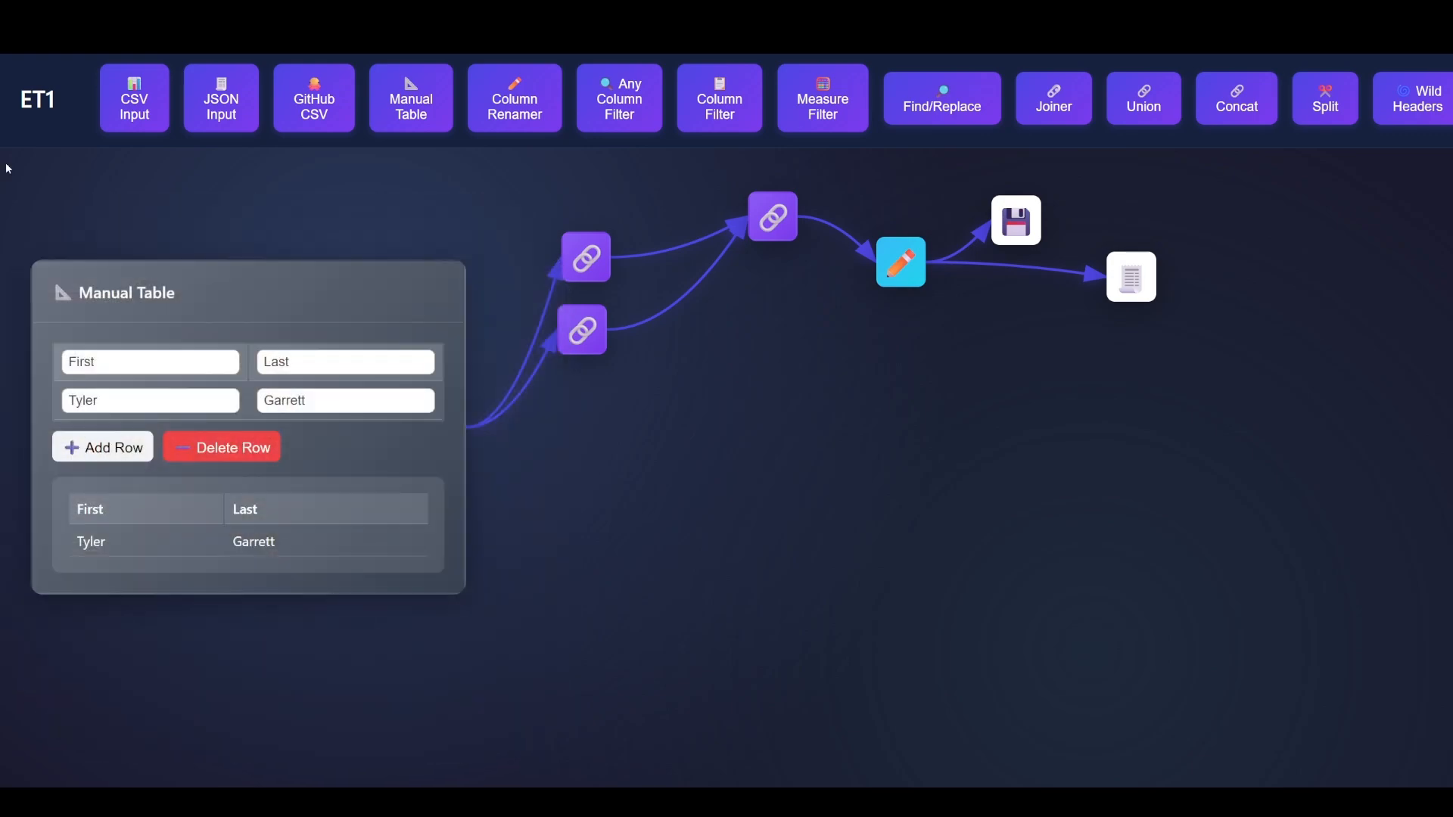
Move the Column Renamer down from between the Union and the outputs and expand it to show its column operations
mouse_move(927, 262)
left_click_drag(900, 276, 816, 366)
left_click(813, 365)
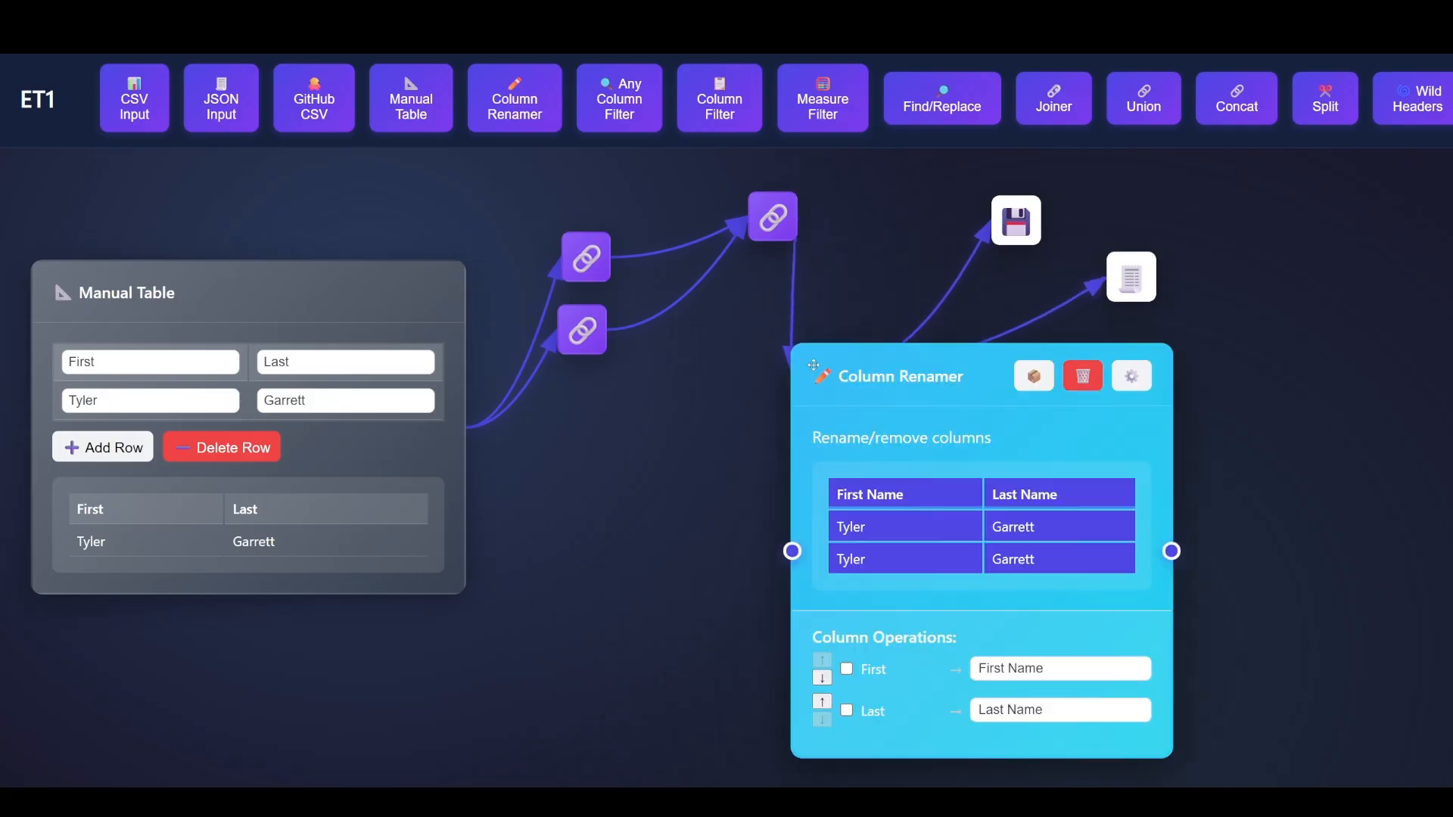
Rename the Column Renamer's output columns to First_Name and Last_Name
left_click(1008, 669)
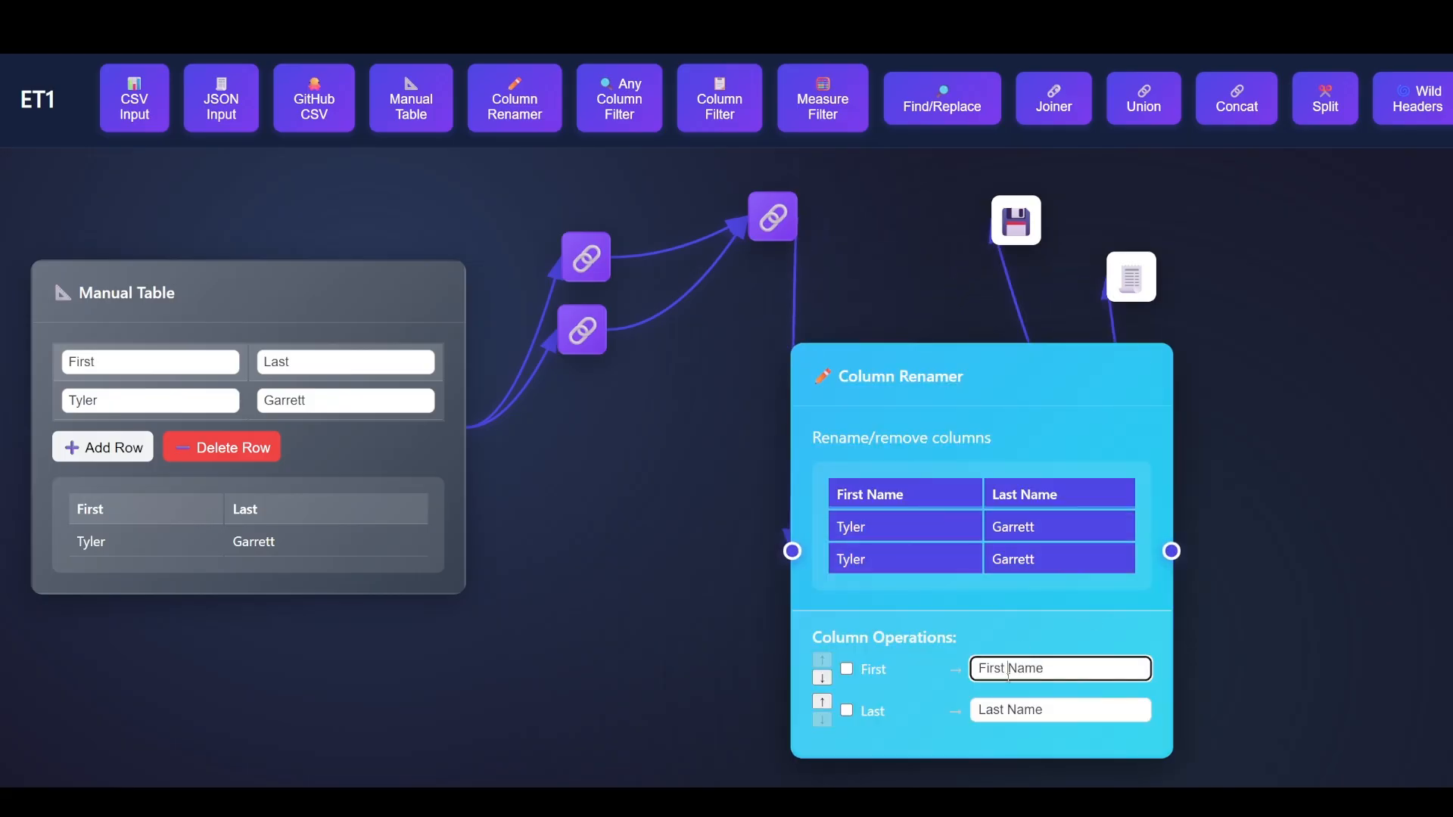
key("BackSpace")
type("_")
key("Return")
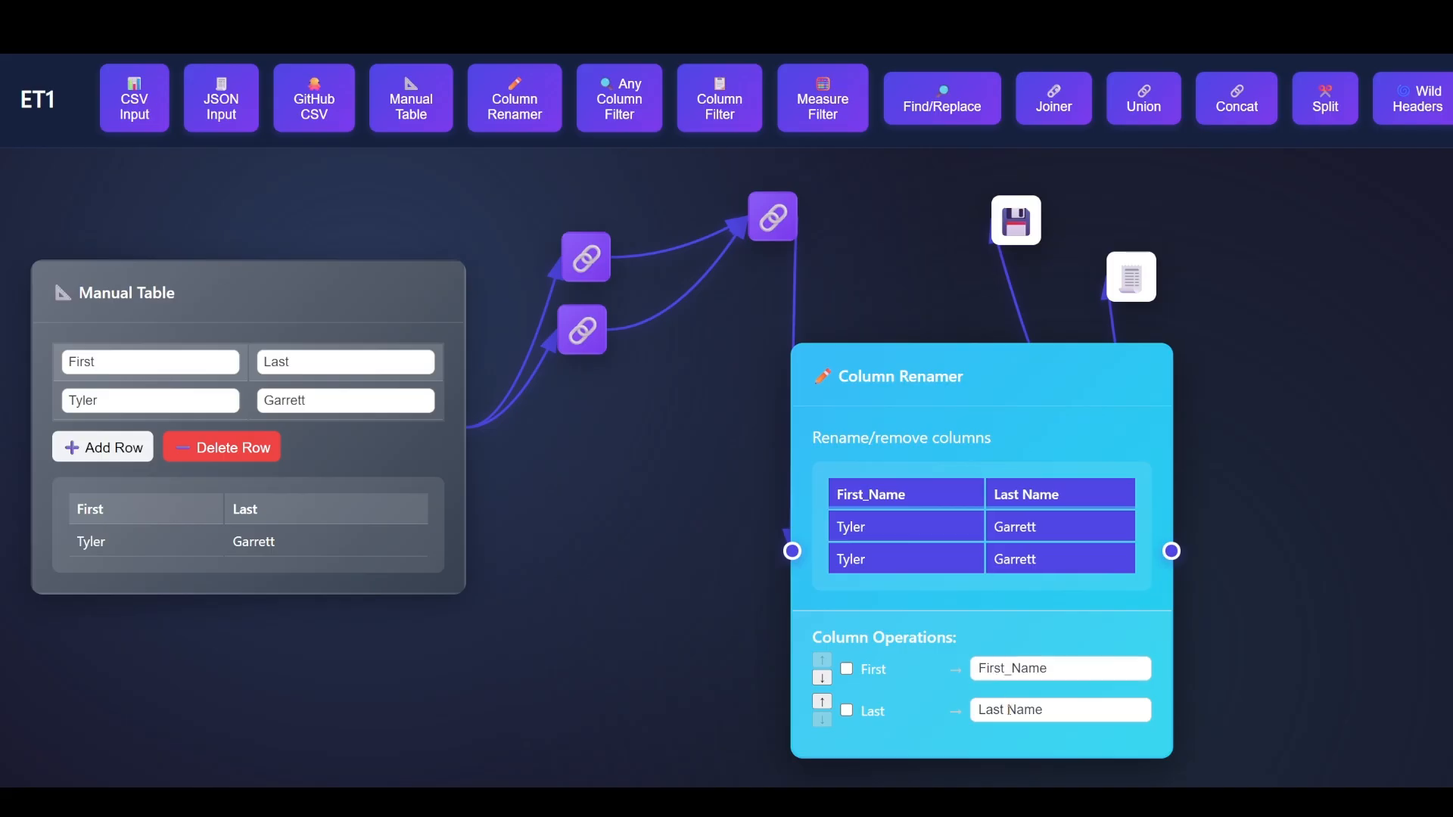
left_click(1008, 712)
key("BackSpace")
type("_")
key("Return")
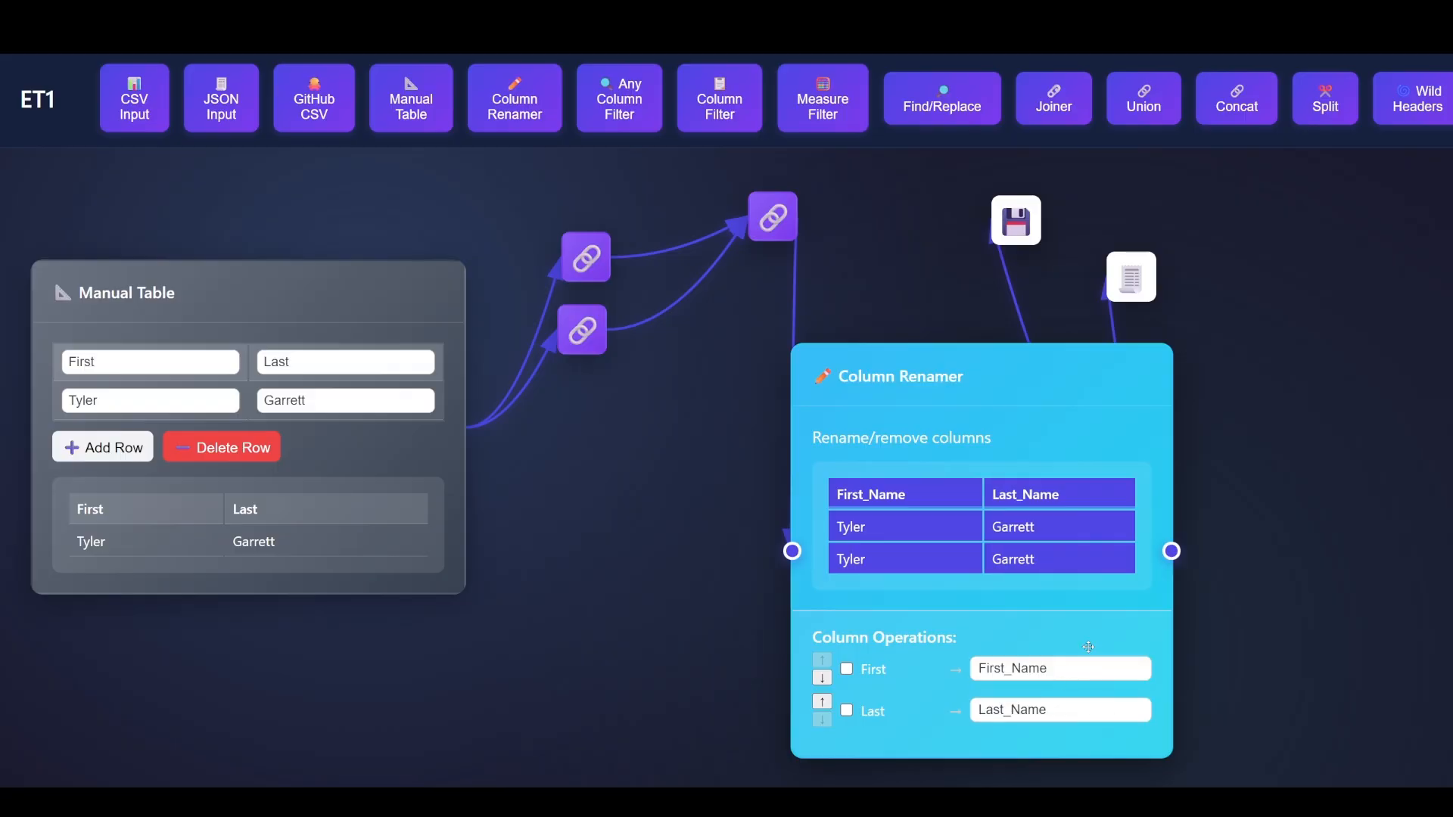
Expand the JSON Output and CSV Output, place them side by side beyond the Column Renamer, and move the Rank node below them
left_click_drag(1131, 277, 1081, 220)
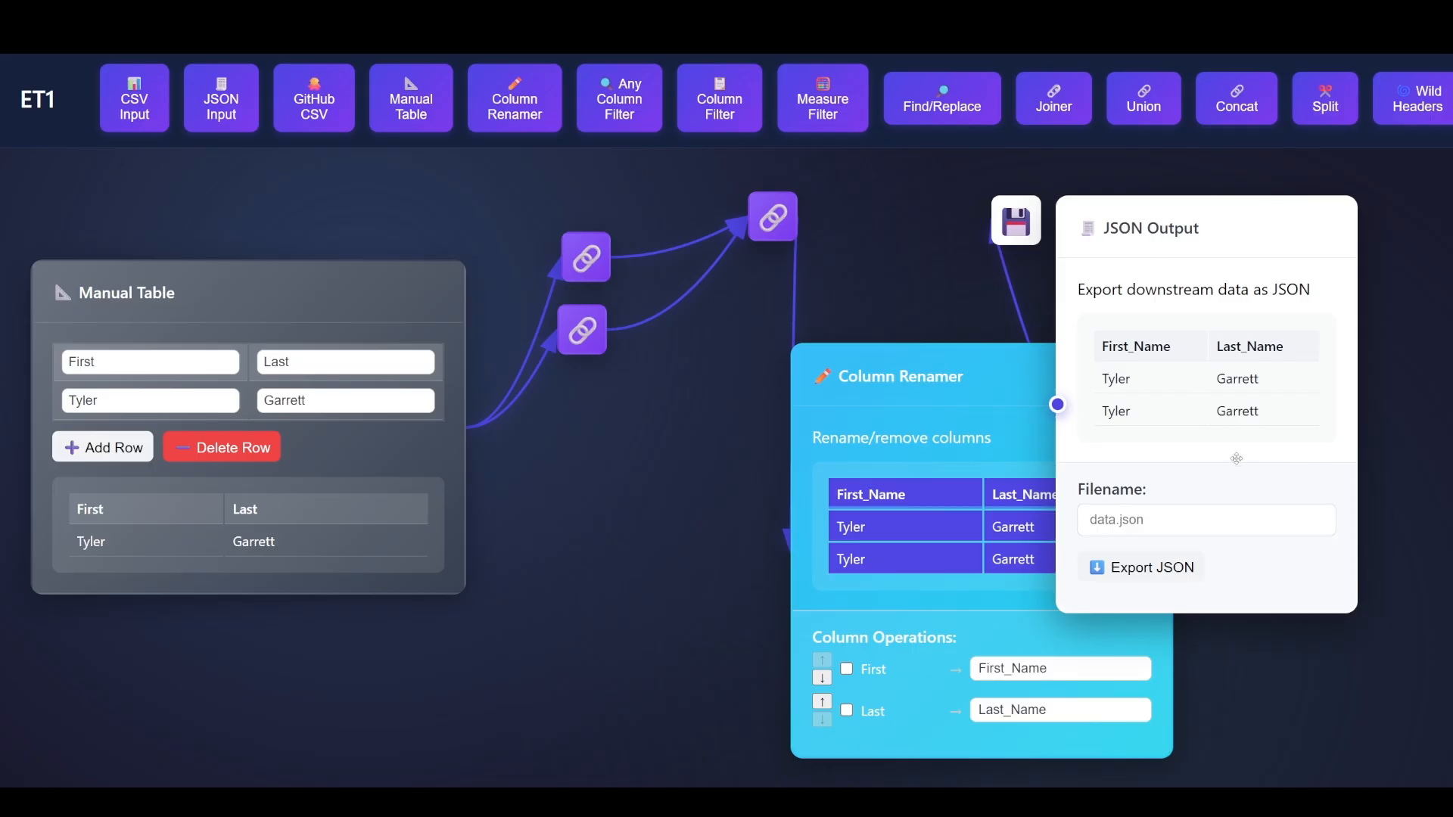
key("ctrl+minus")
key("ctrl+minus")
key("ctrl+minus")
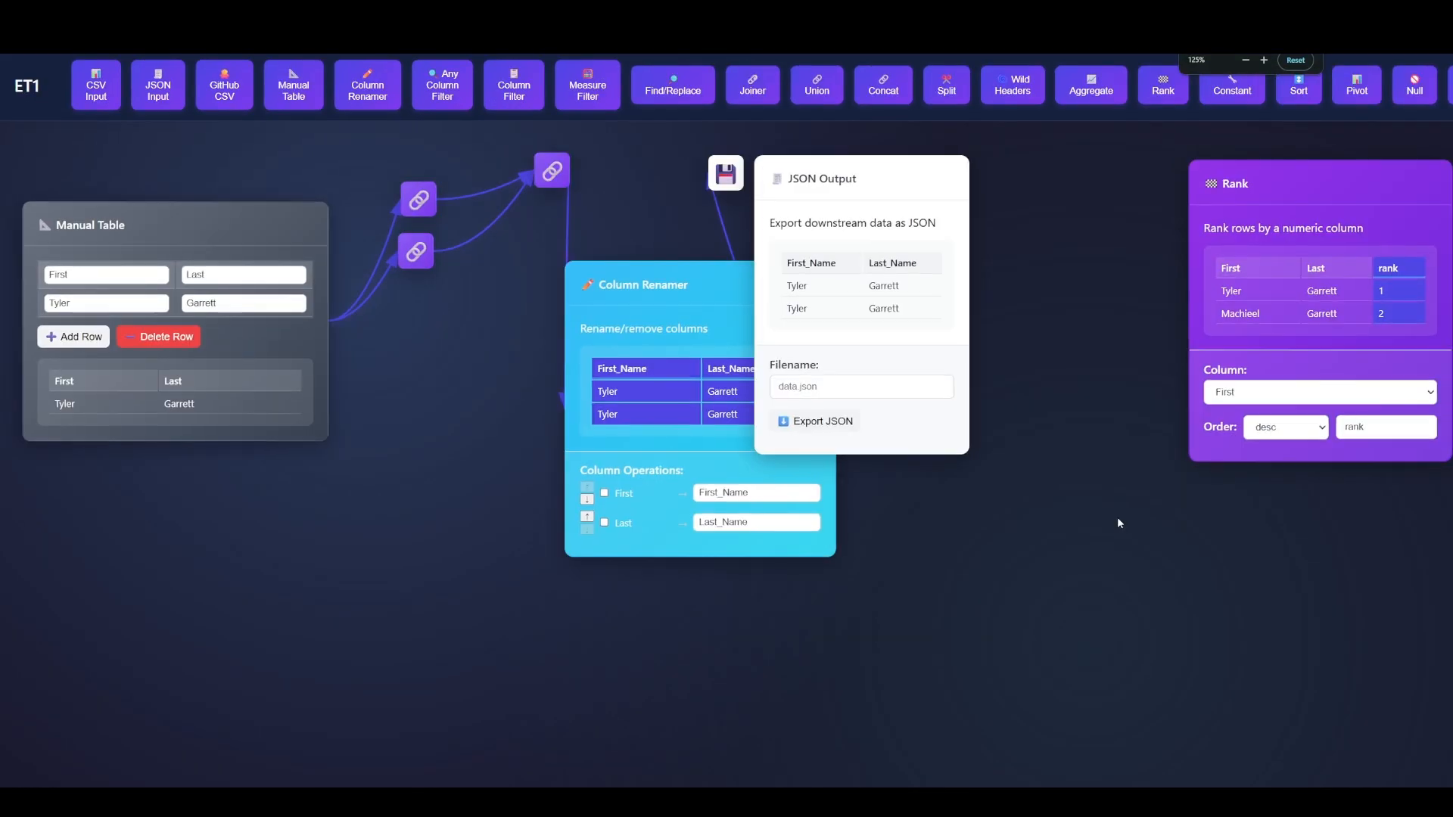
key("ctrl+minus")
key("ctrl+minus")
key("ctrl+plus")
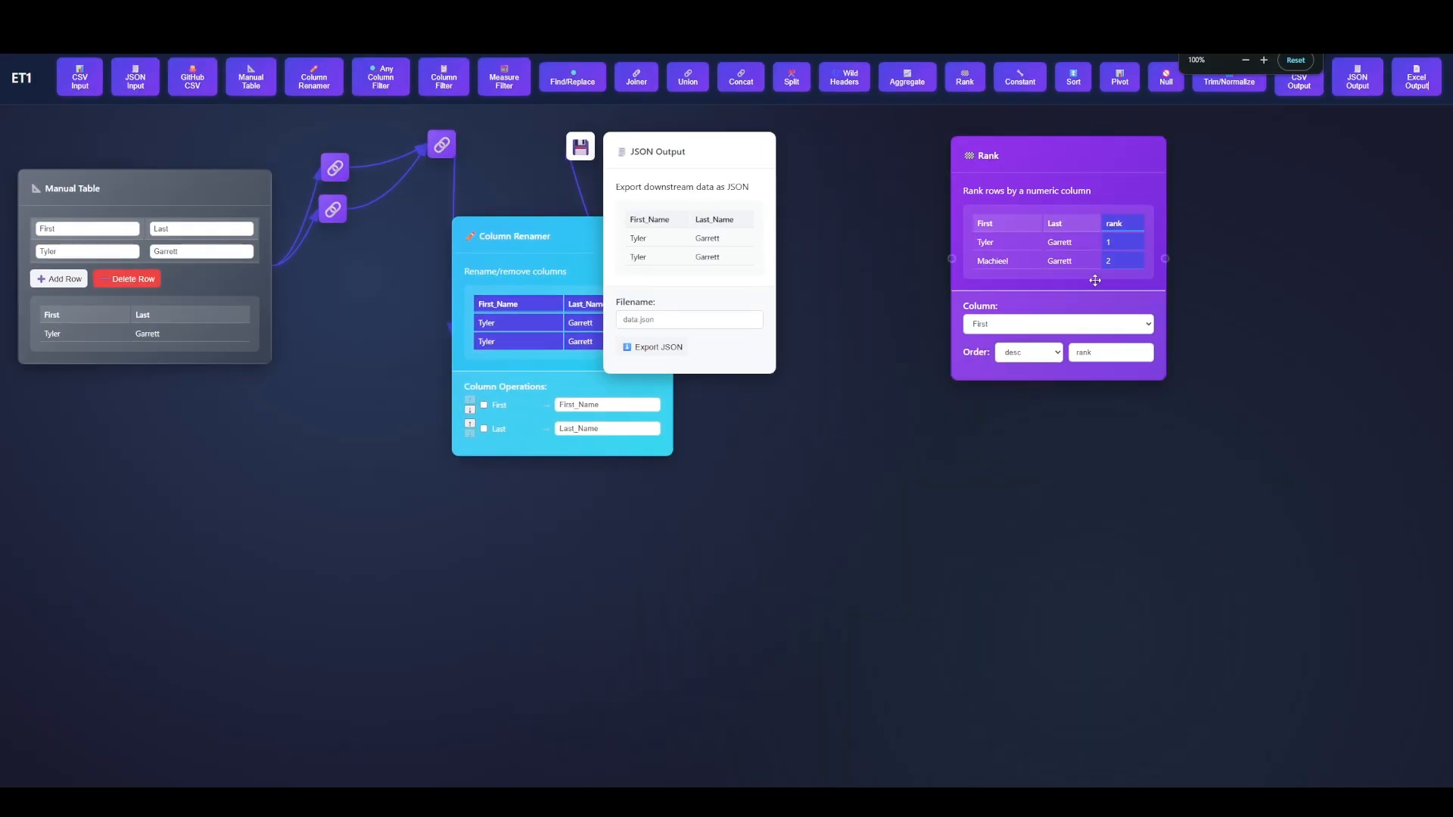
left_click_drag(994, 298, 948, 365)
left_click_drag(653, 144, 848, 123)
left_click_drag(945, 379, 892, 421)
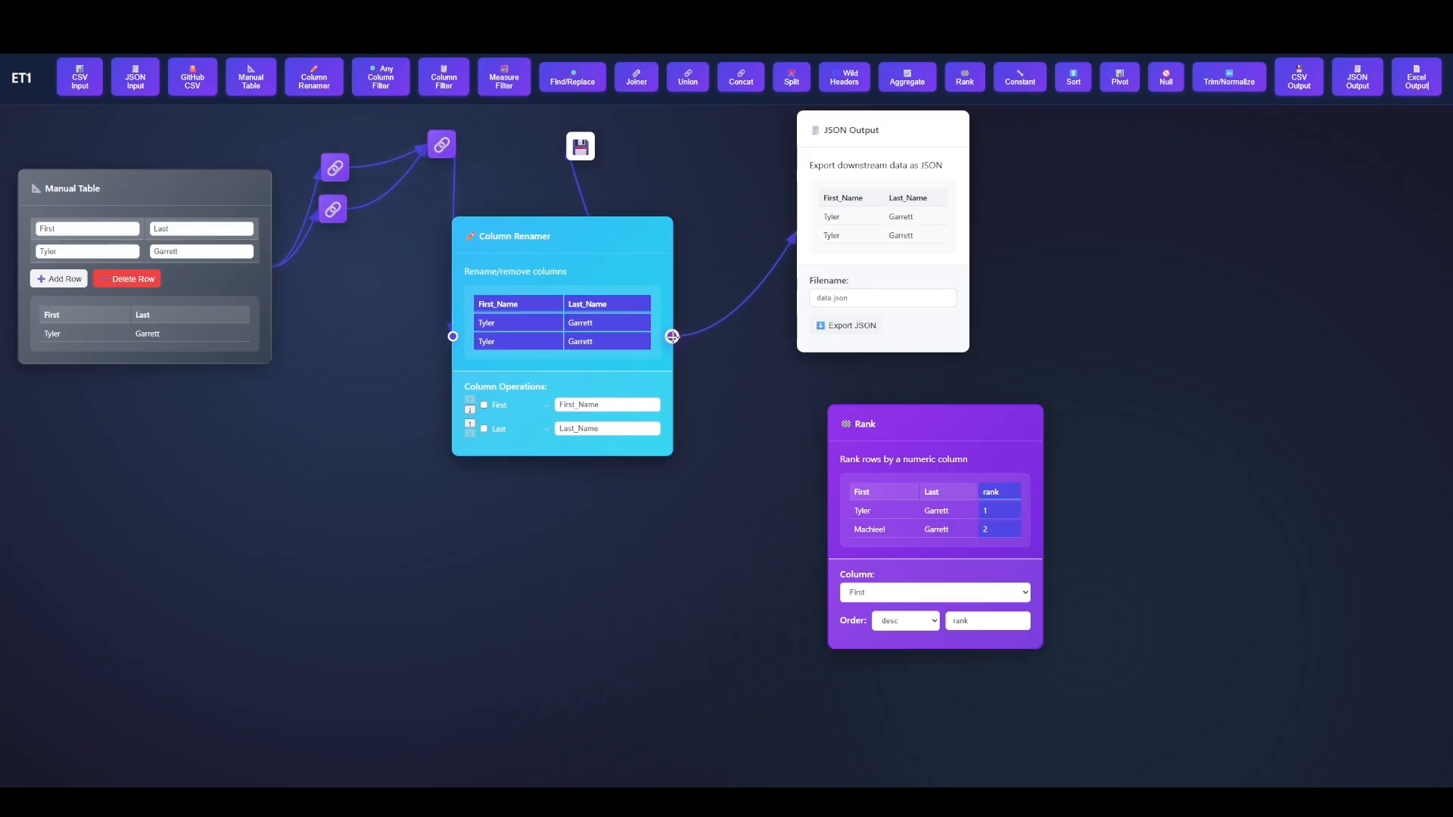
left_click_drag(582, 155, 1046, 148)
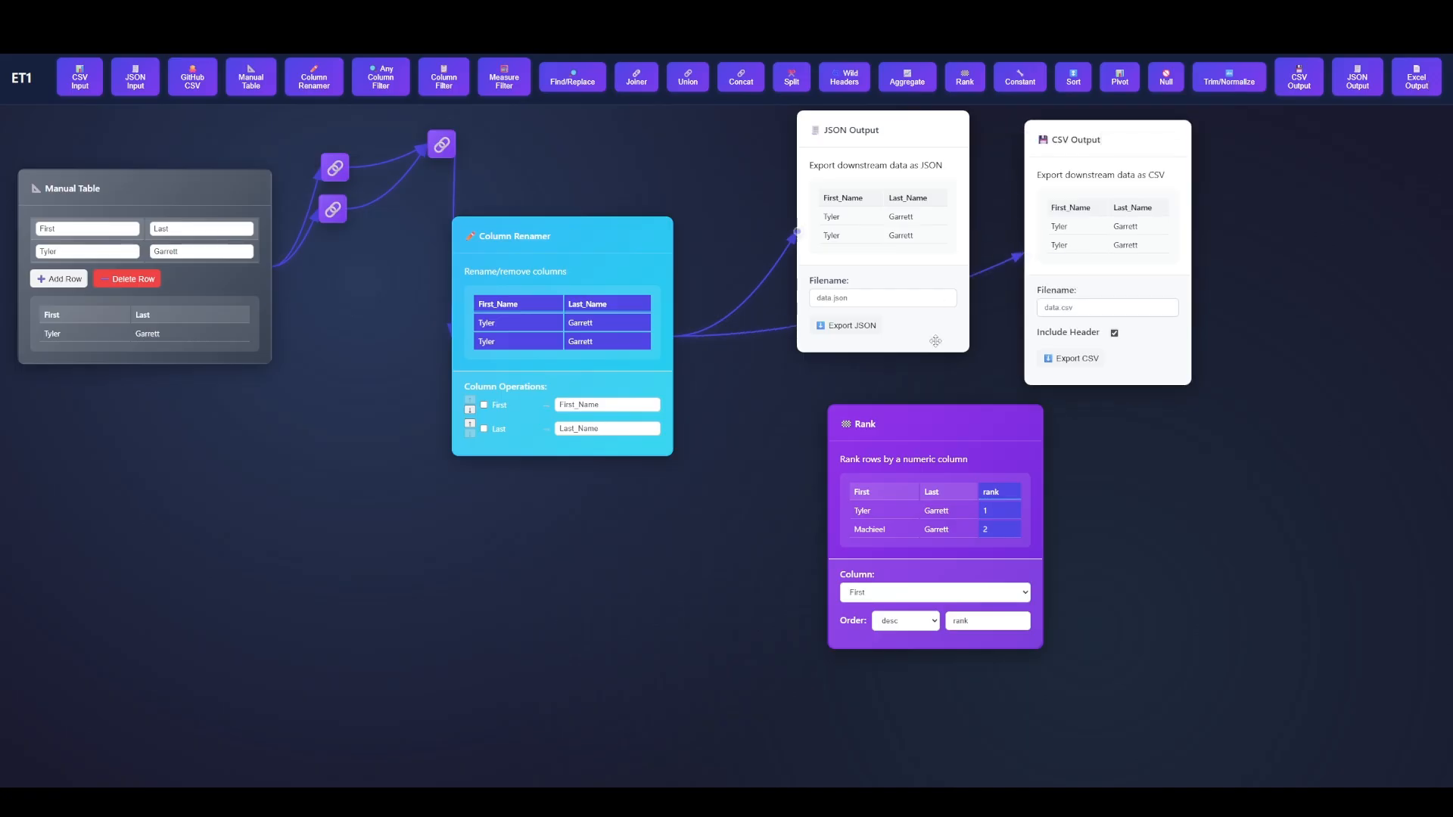
Connect the Column Renamer's output to the Rank node's input
mouse_move(672, 337)
left_click_drag(672, 337, 828, 527)
left_click_drag(829, 526, 828, 526)
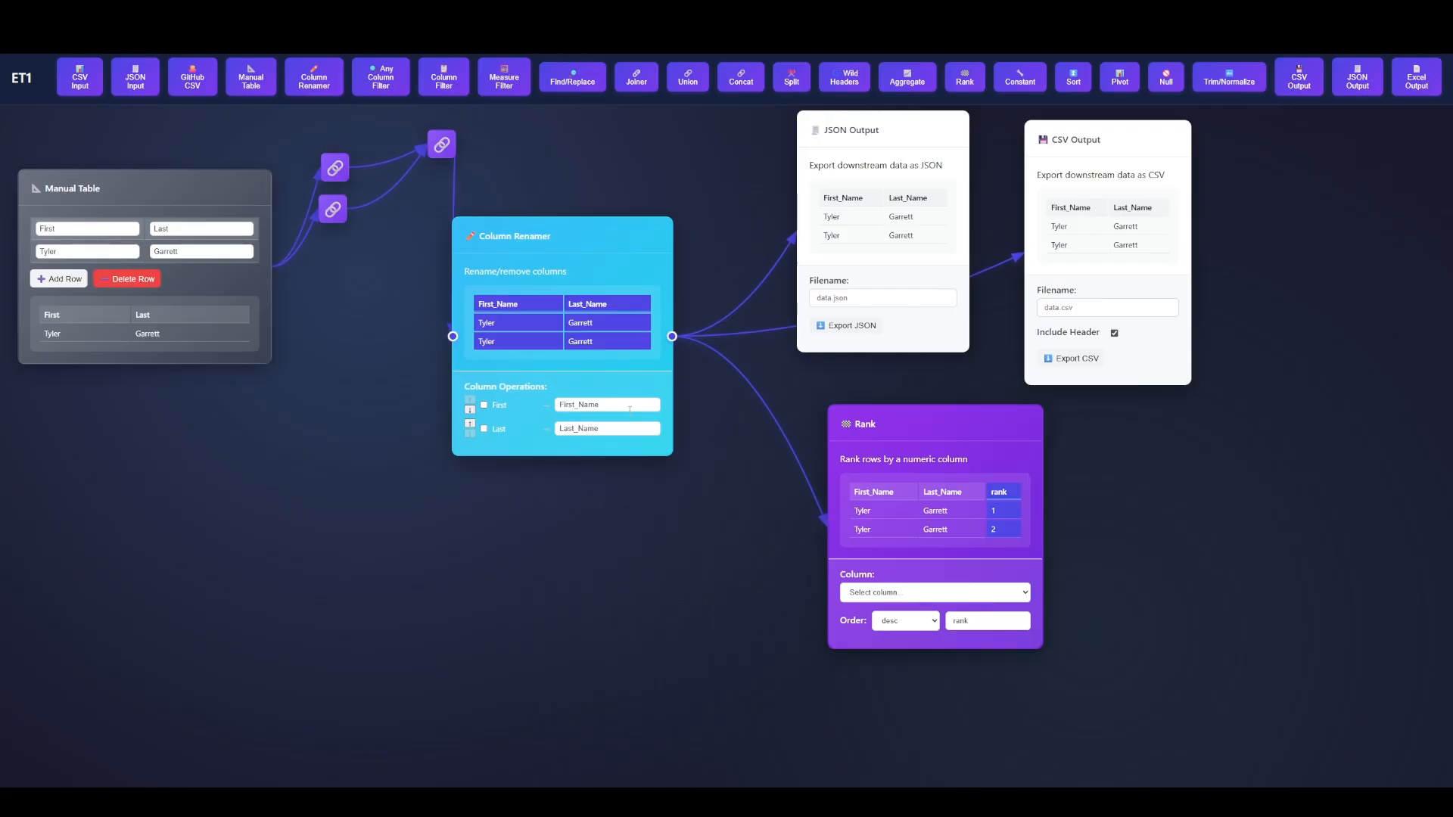
Add a second data row to the Manual Table and enter another person's first and last name
scroll(113, 294, "up", 5)
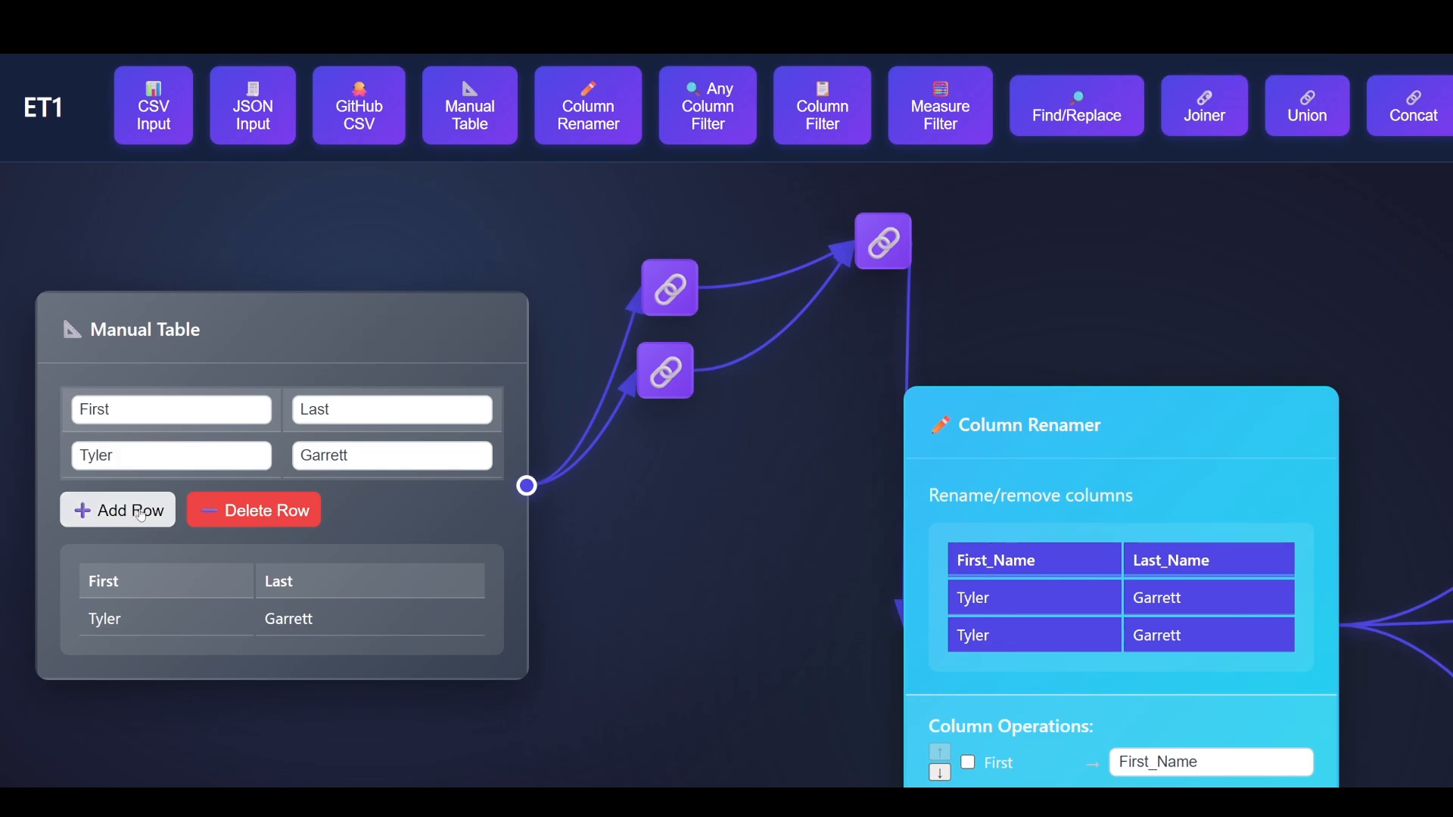
left_click(141, 514)
left_click(129, 497)
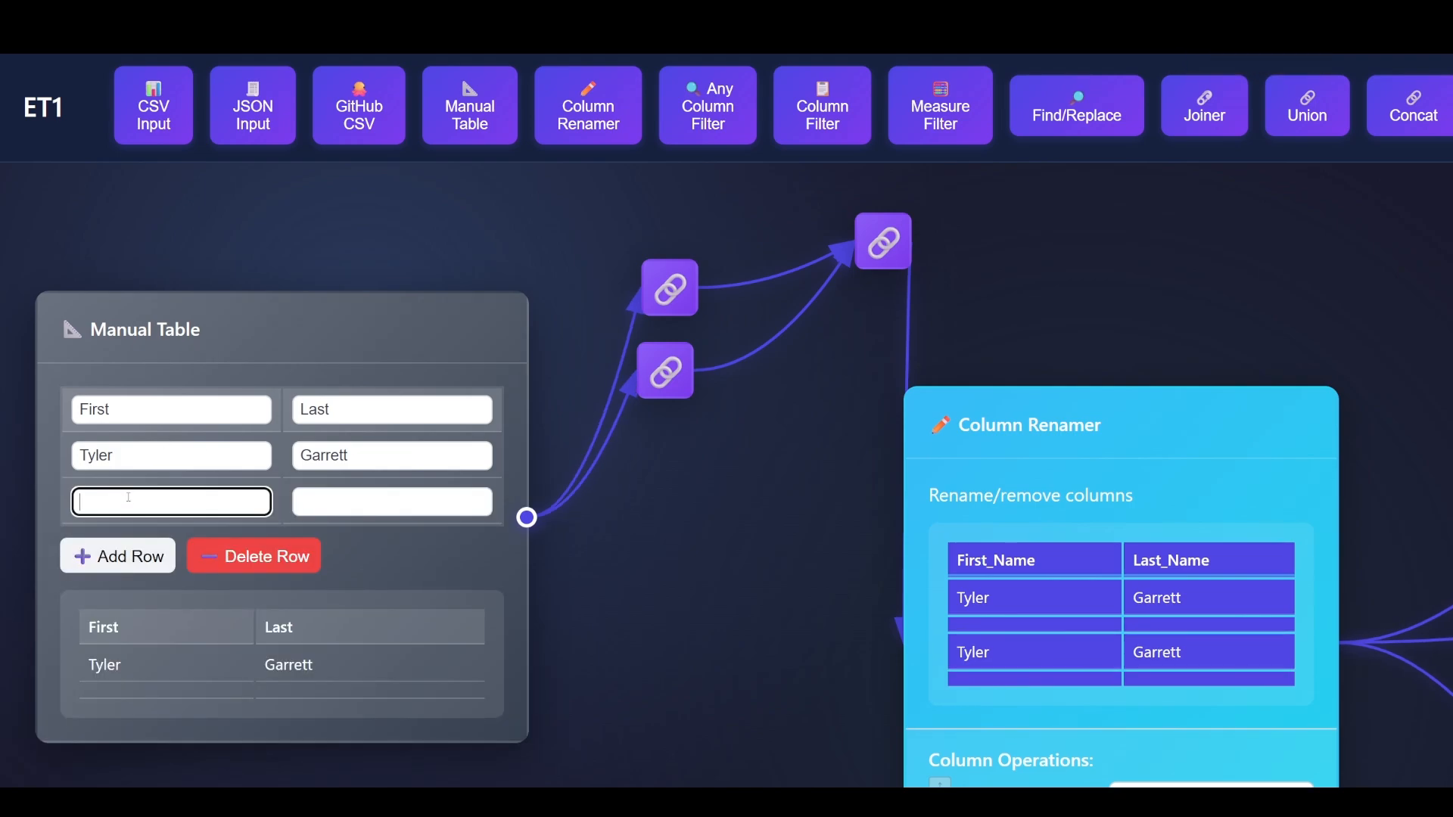
type("Ash")
key("Tab")
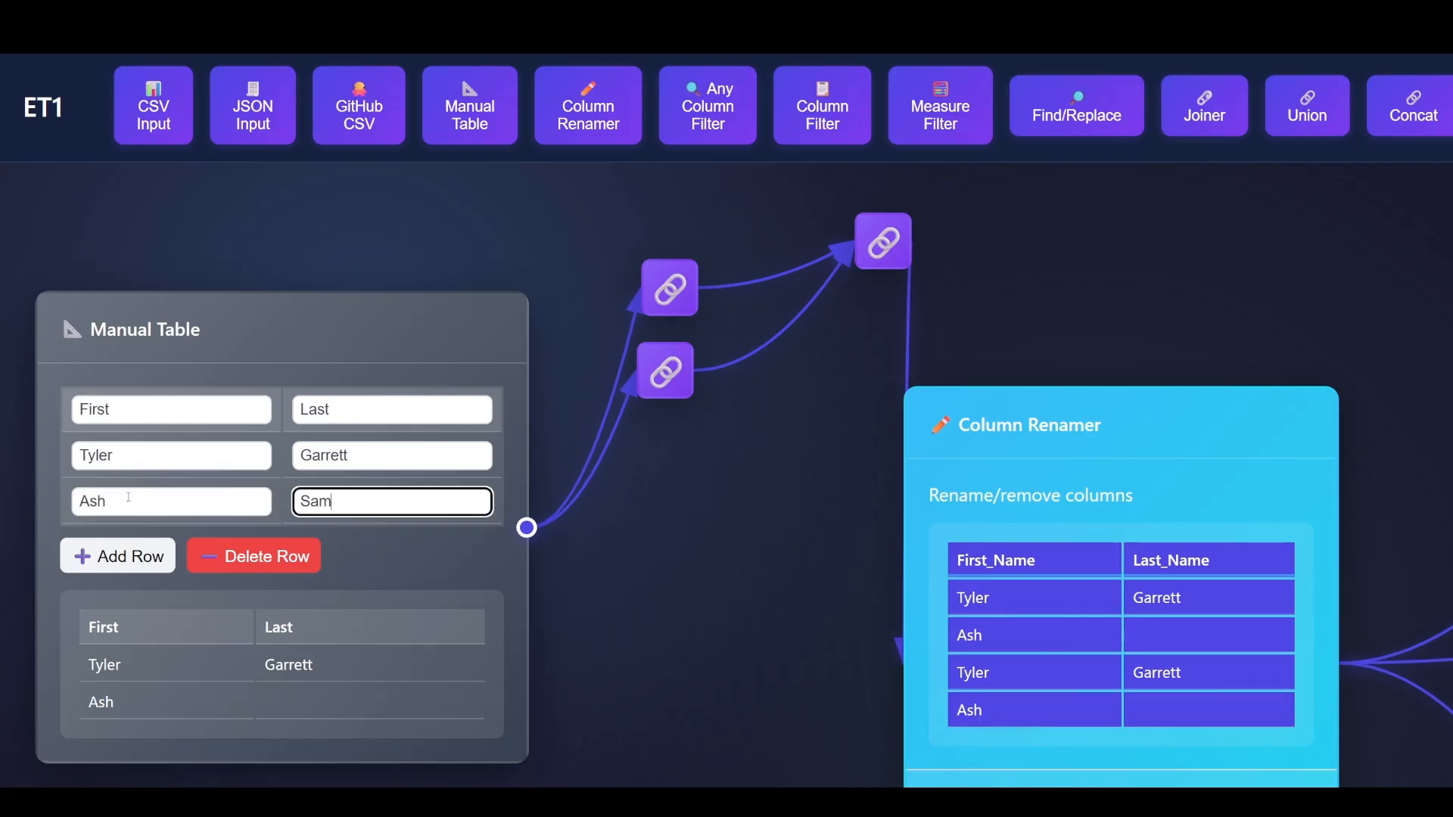
left_click(769, 596)
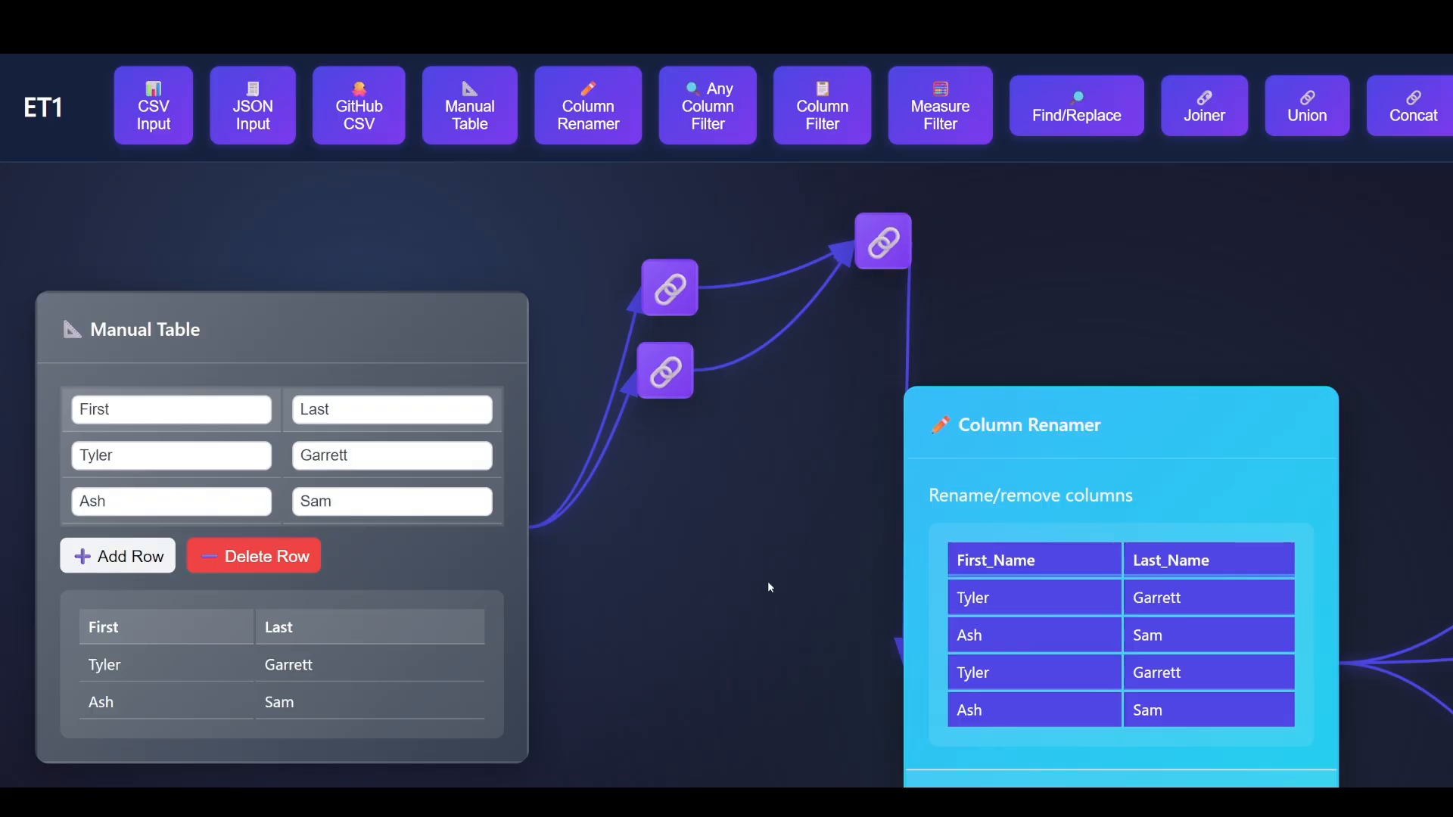
Shift the Column Renamer a little closer to the output nodes so its incoming connection from the Union is clear
key("ctrl+minus")
key("ctrl+minus")
key("ctrl+minus")
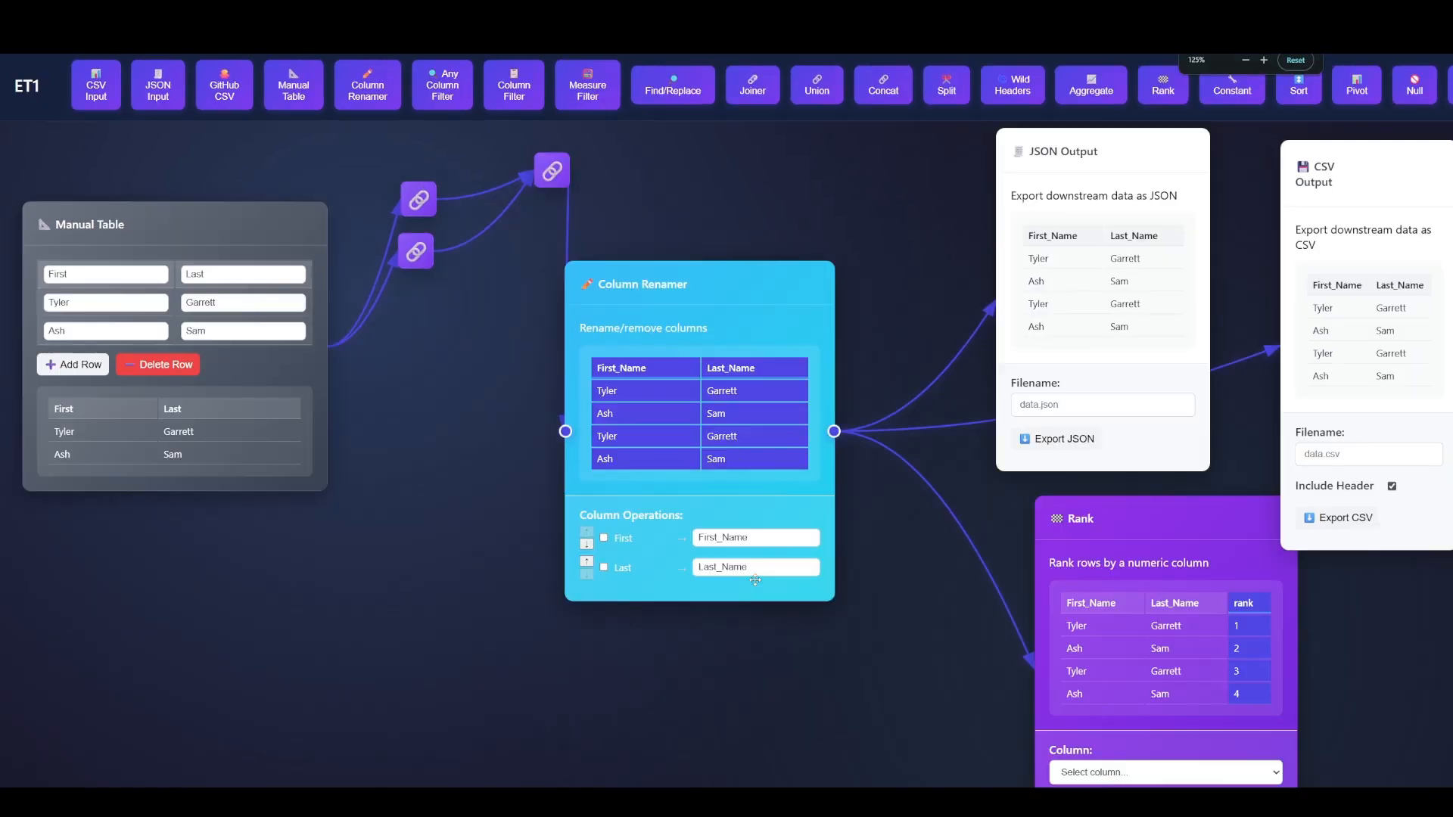
key("ctrl+minus")
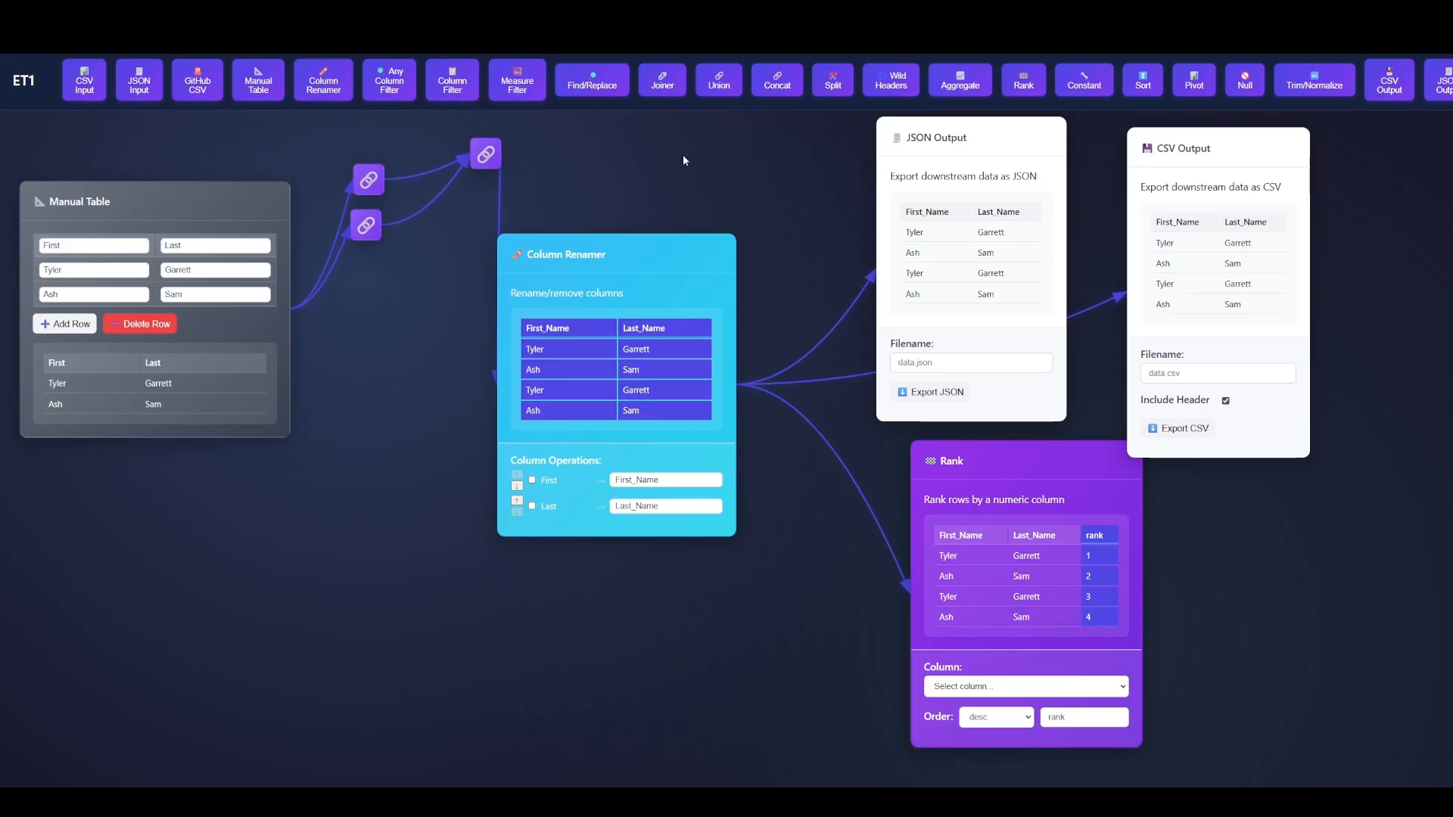
left_click_drag(621, 254, 694, 251)
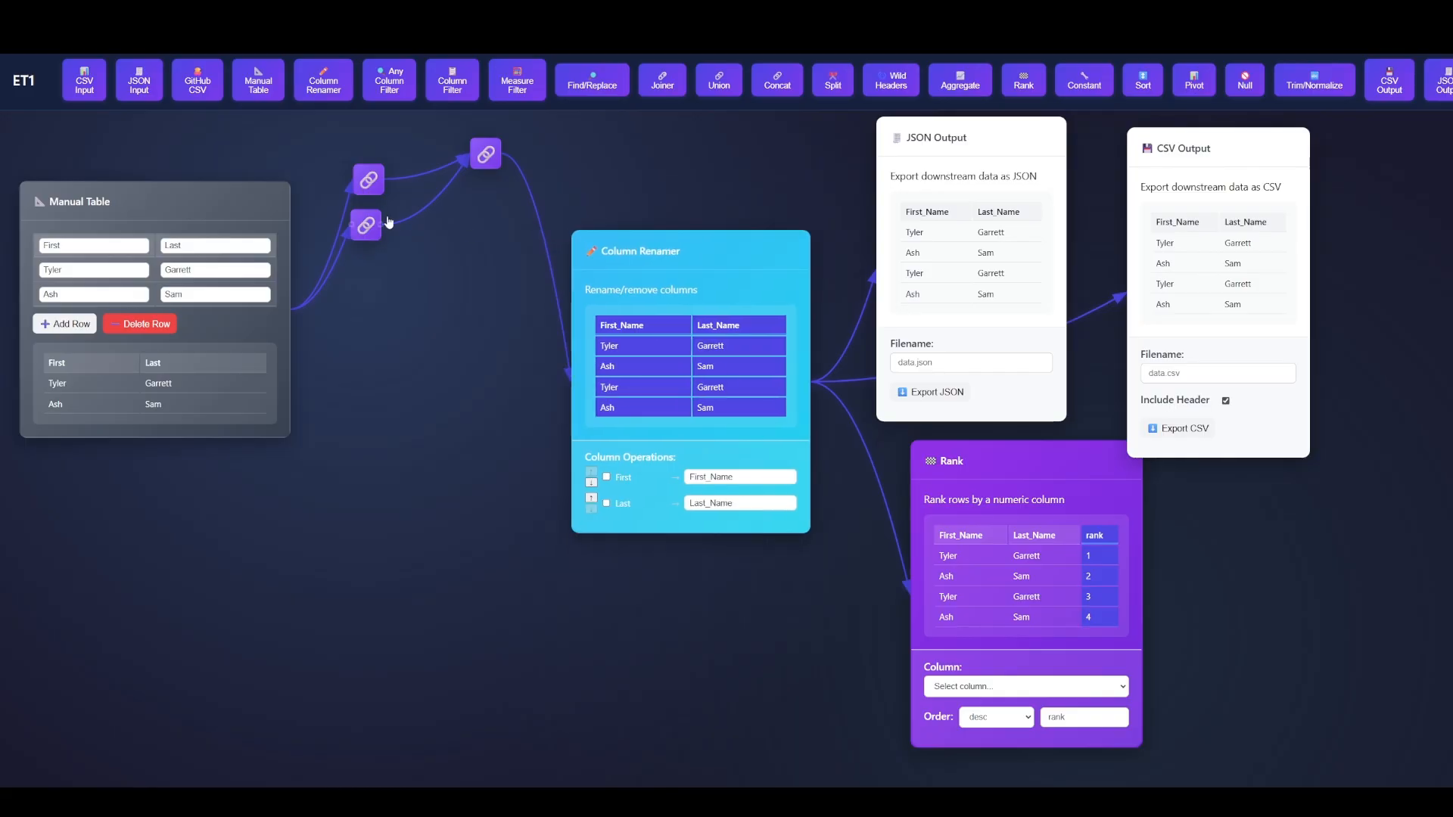
Expand the two Union nodes fed by the Manual Table and arrange them one above the other
left_click(372, 236)
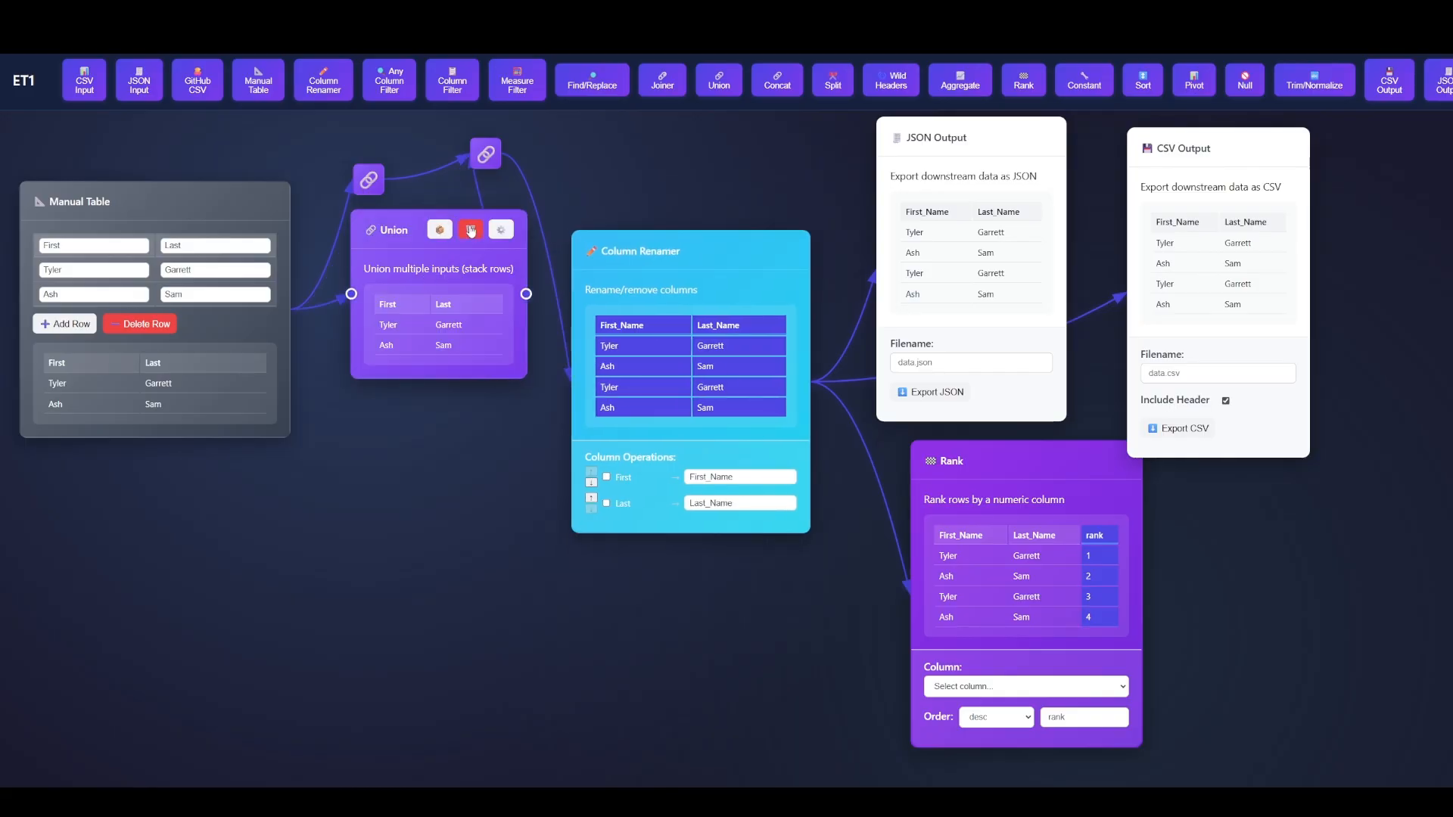
left_click_drag(372, 236, 360, 414)
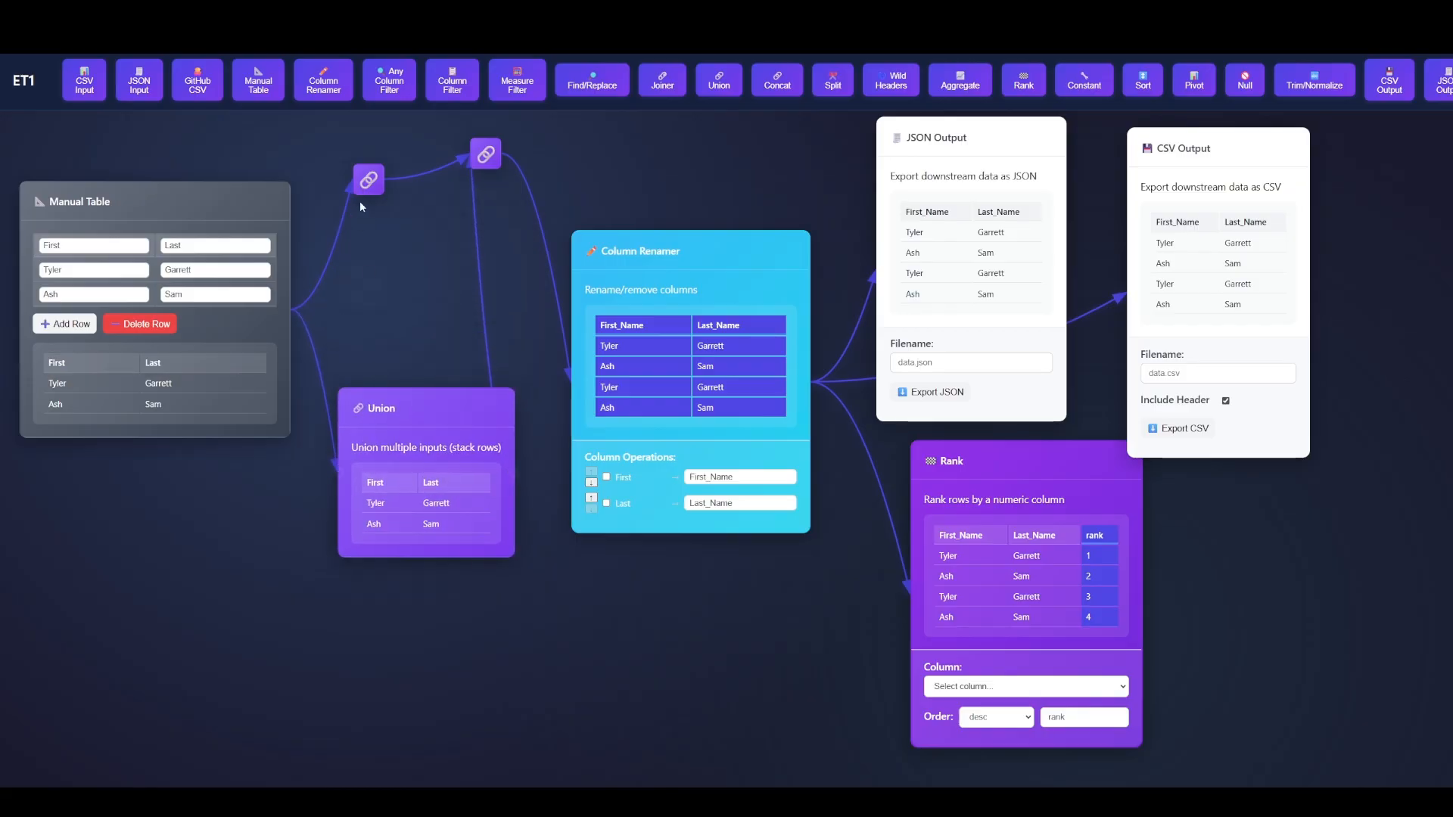
left_click(368, 179)
left_click_drag(378, 181, 354, 171)
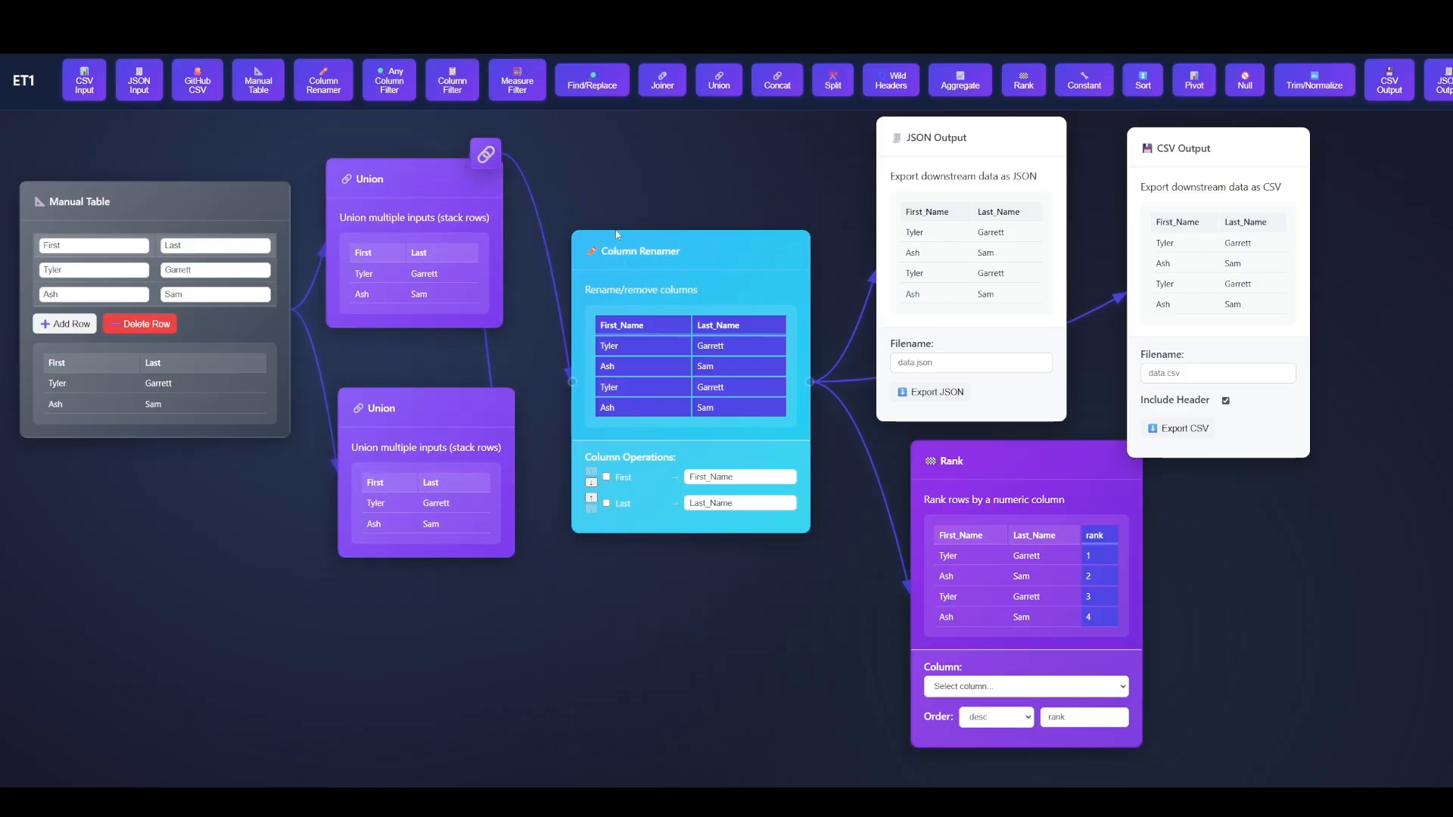
With the Column Renamer collapsed to an icon, expand the final Union below it and turn on Remove duplicates
left_click(724, 251)
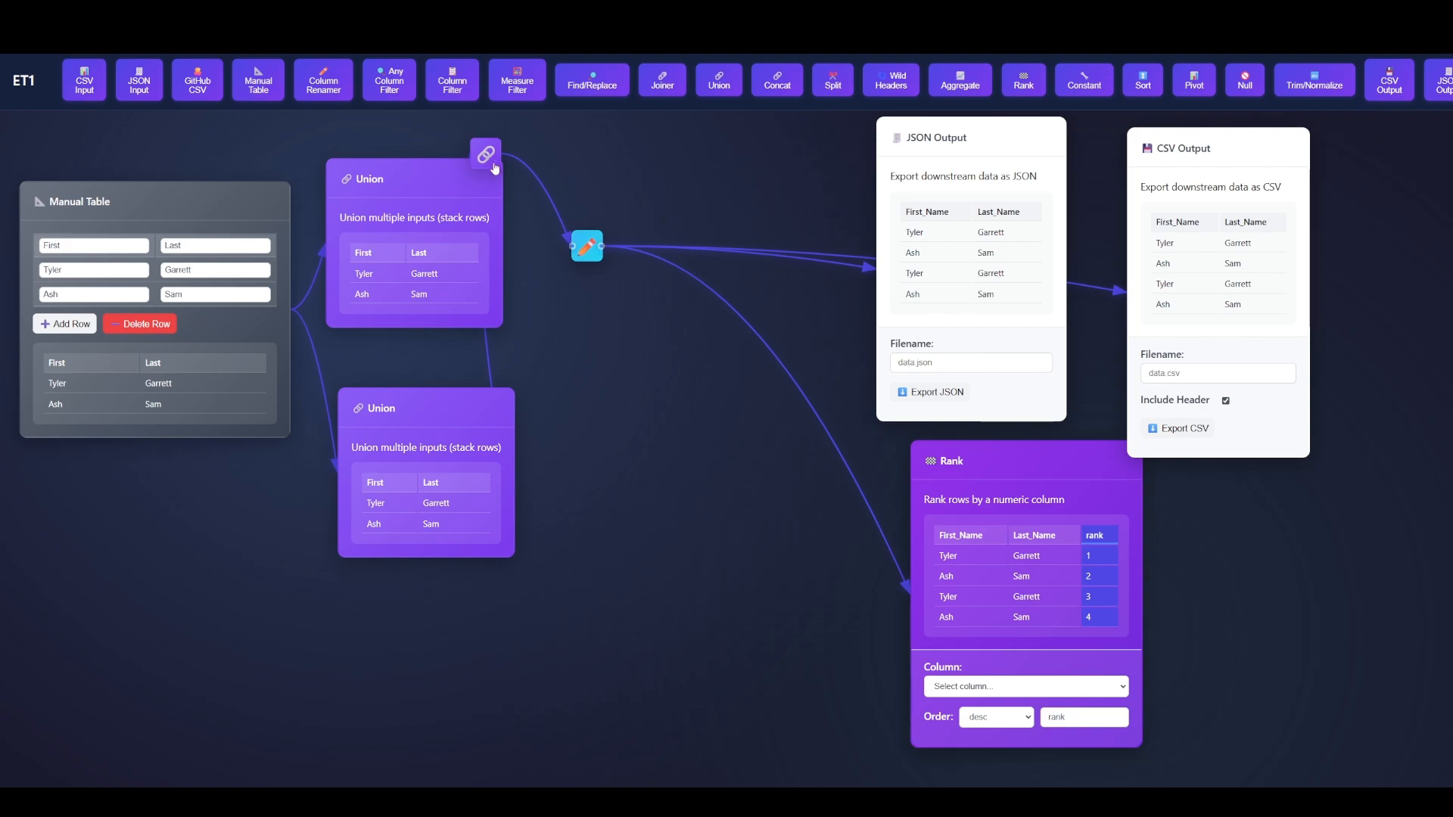
left_click_drag(485, 154, 610, 356)
left_click(610, 356)
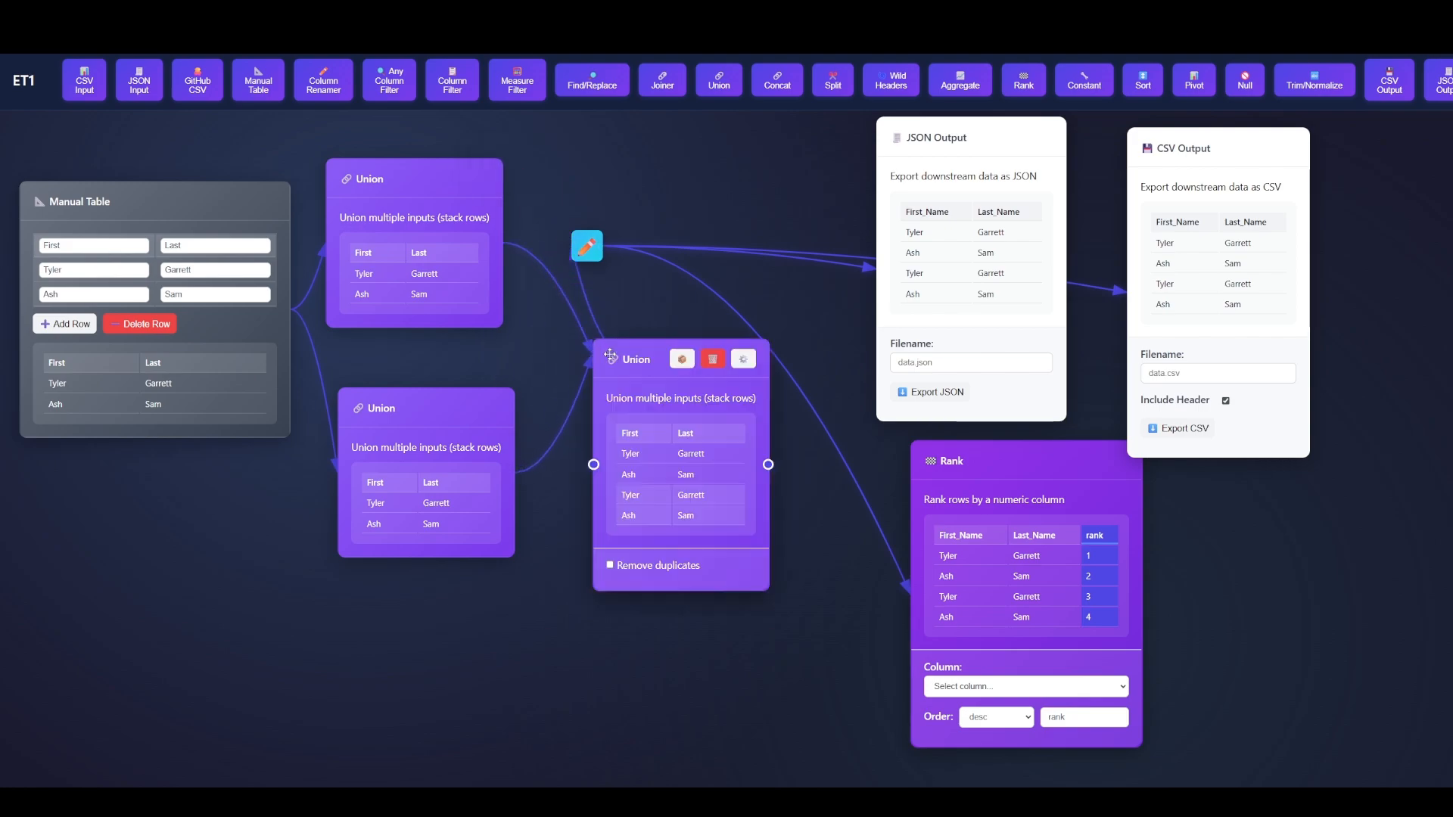
left_click(610, 567)
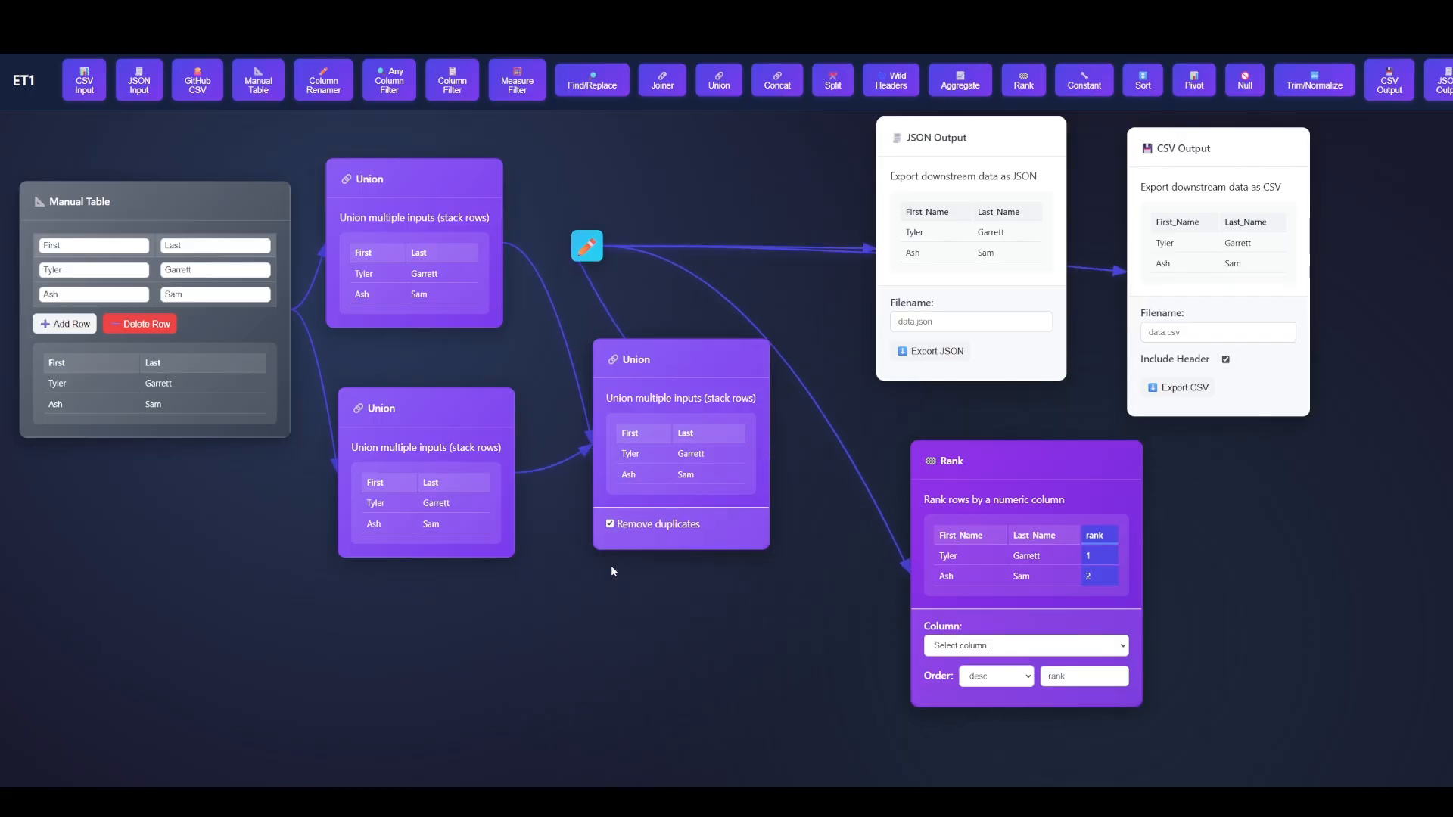
Replace the two intermediate Unions with a direct connection from the Manual Table to the deduplicating Union, placed beside the table
left_click(458, 409)
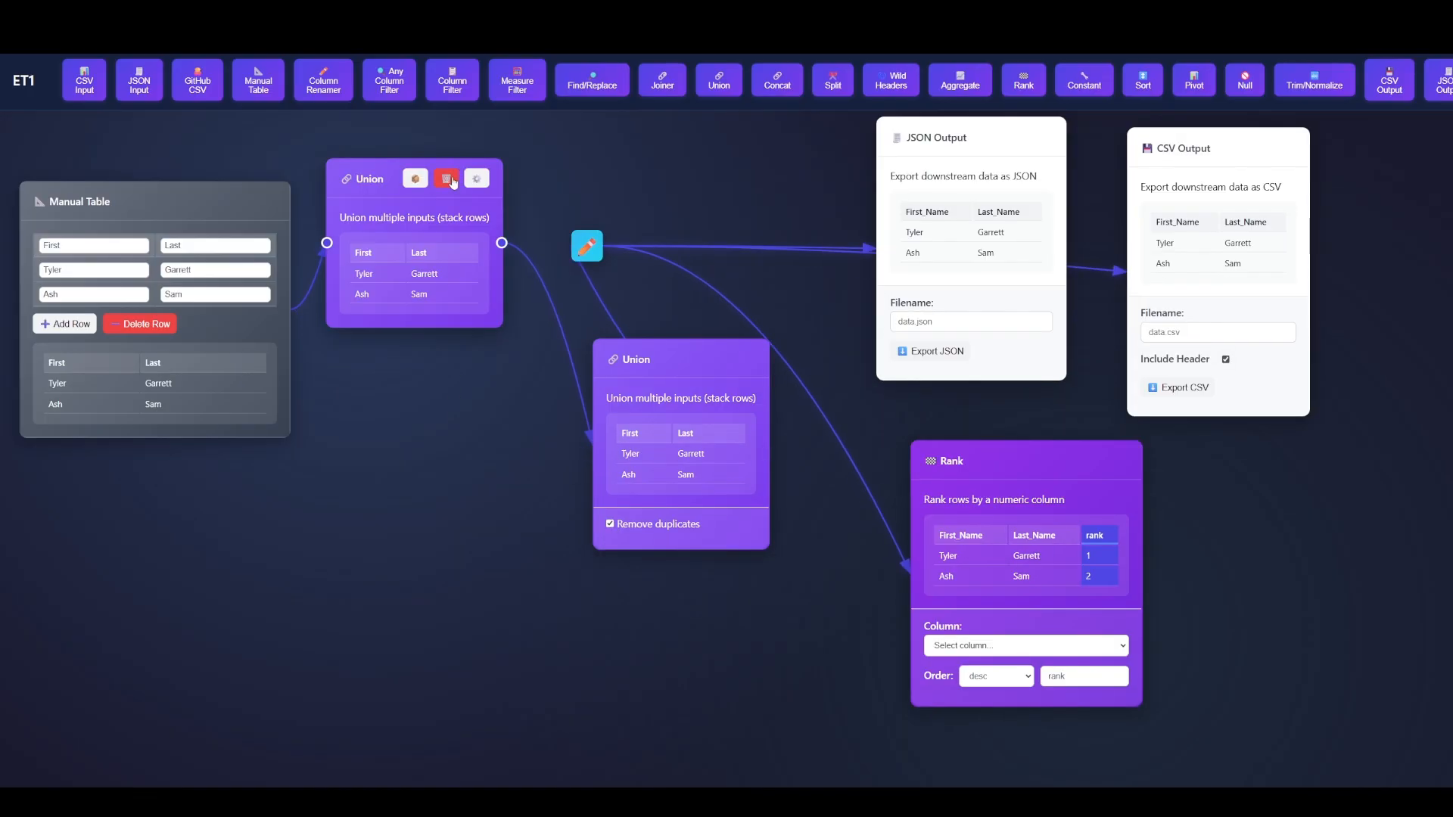
left_click(446, 178)
left_click_drag(289, 310, 593, 444)
left_click_drag(652, 371, 401, 242)
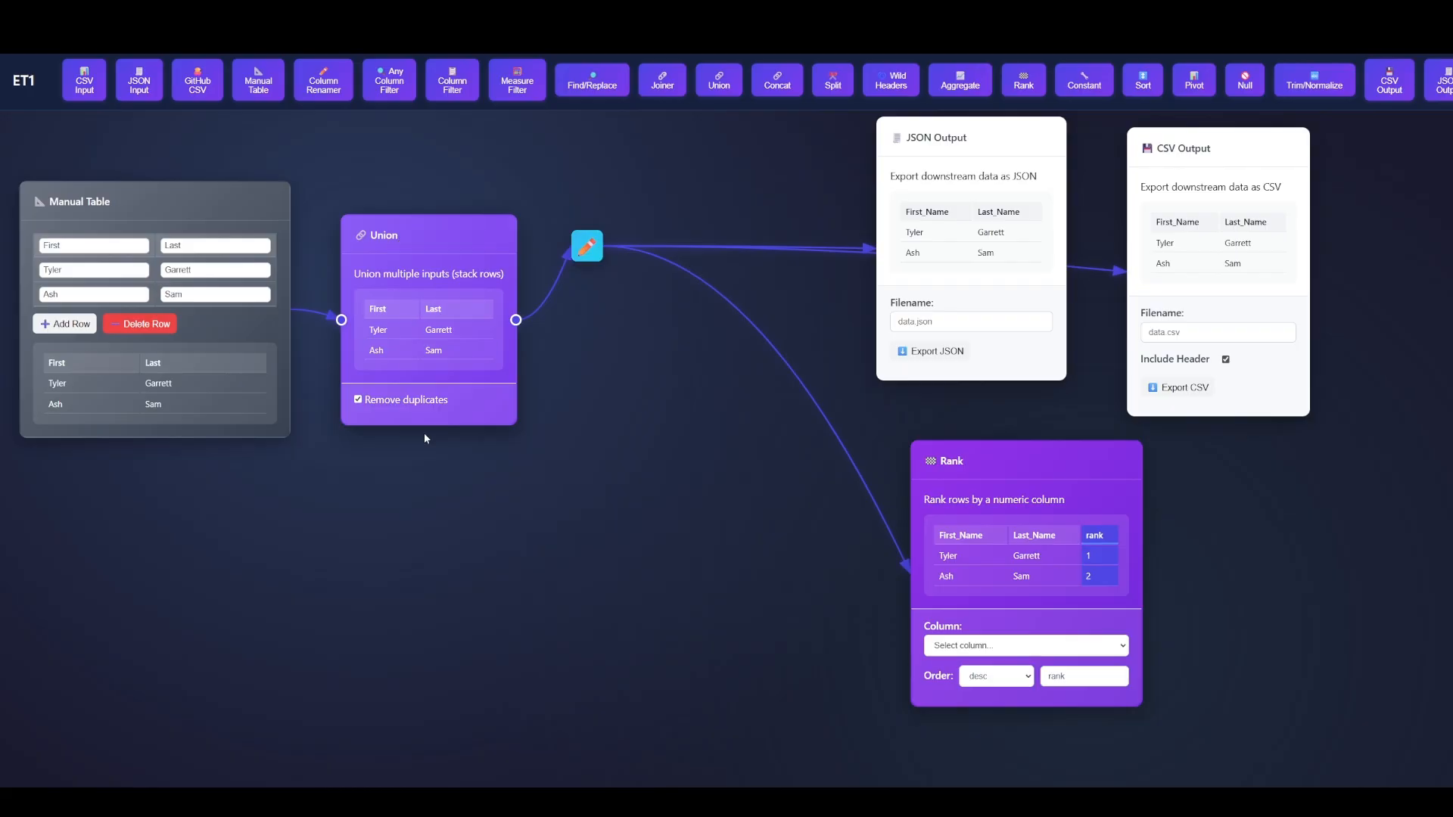